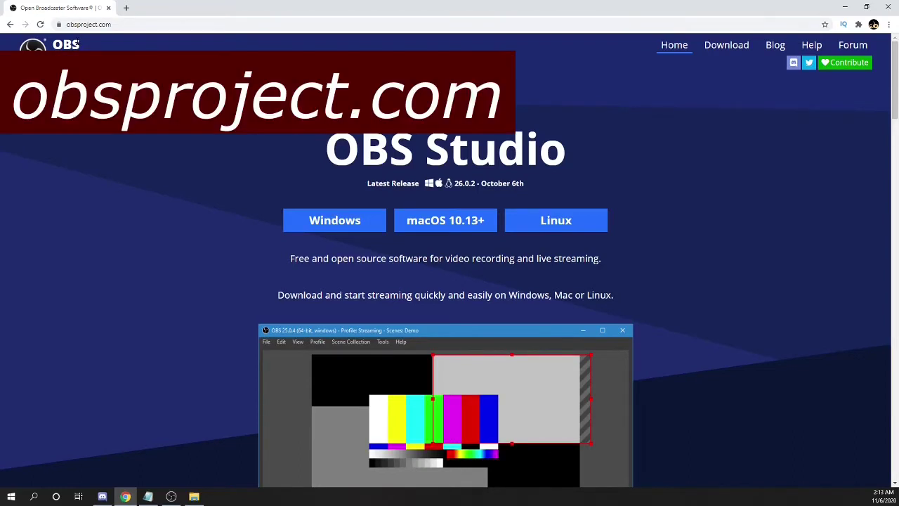
{"action": "left_click", "coordinate": [98, 24]}
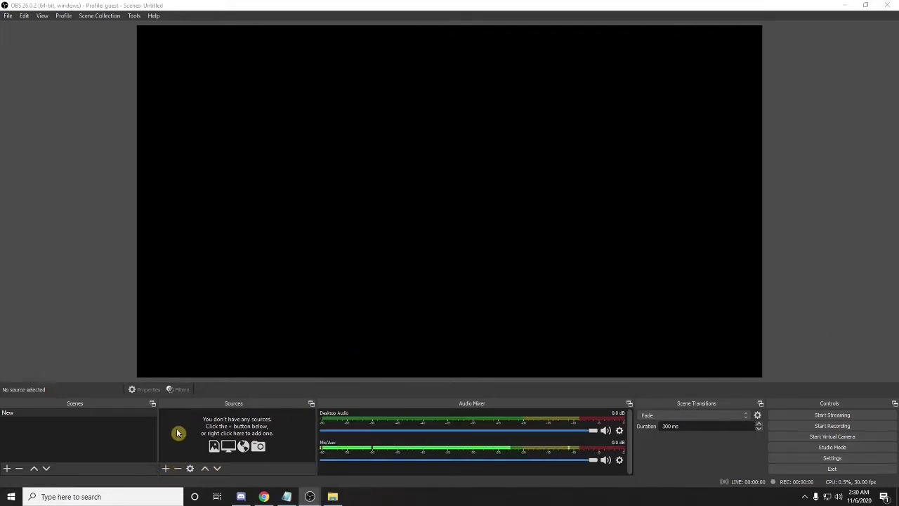
Try out a new Display Capture source with Display 2 as the captured display, and discard it.
{"action": "left_click", "coordinate": [167, 470]}
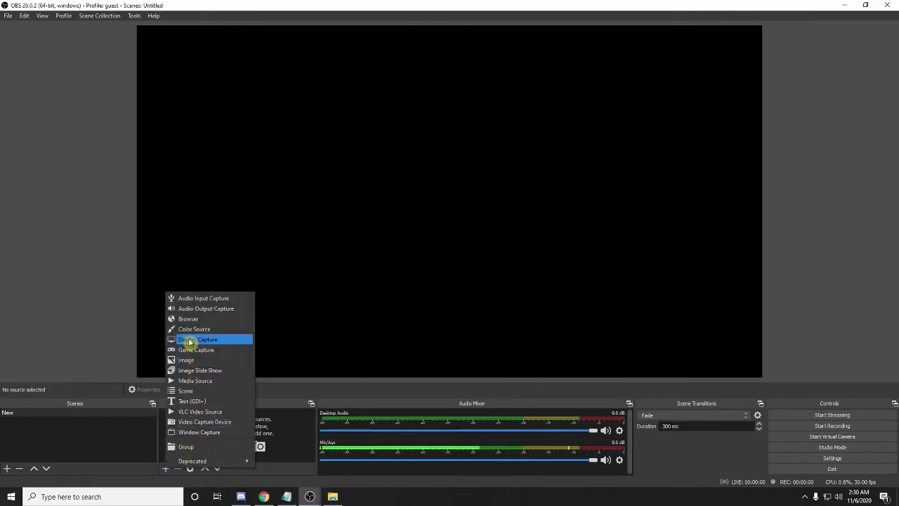
{"action": "left_click", "coordinate": [190, 340]}
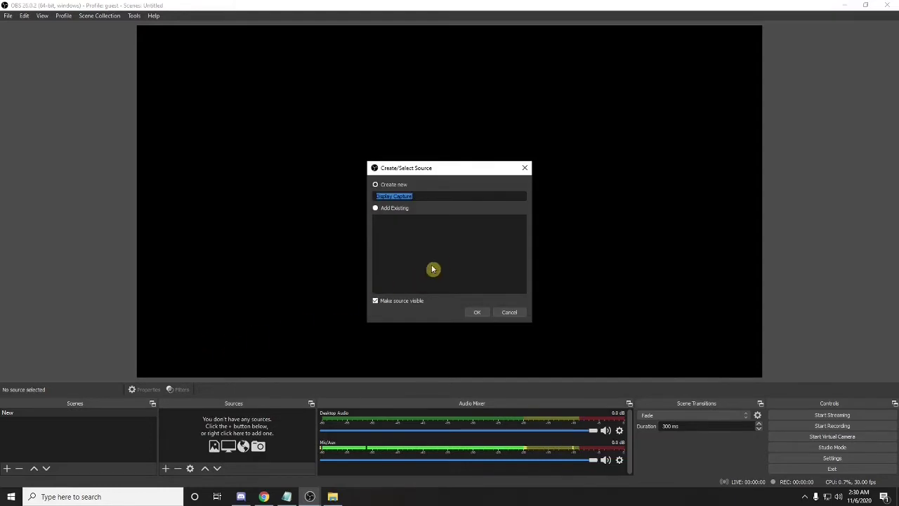
{"action": "left_click", "coordinate": [476, 314]}
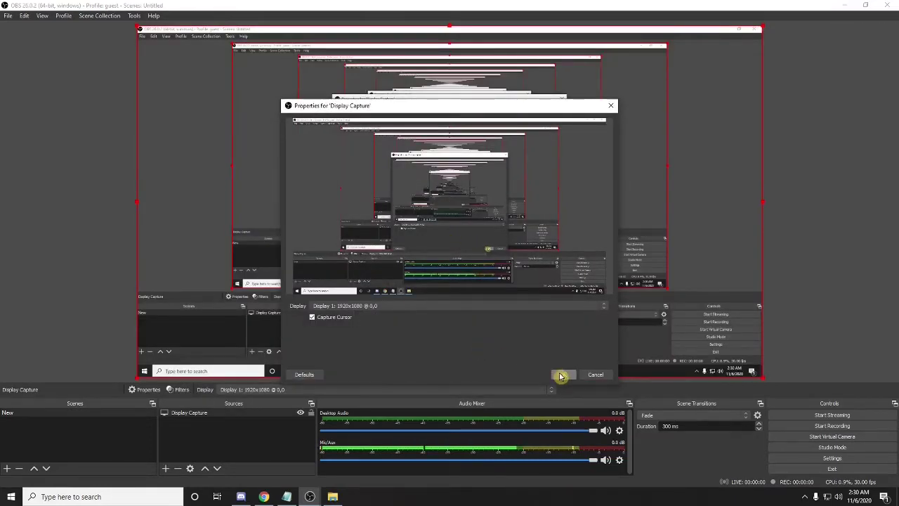
{"action": "left_click", "coordinate": [415, 307]}
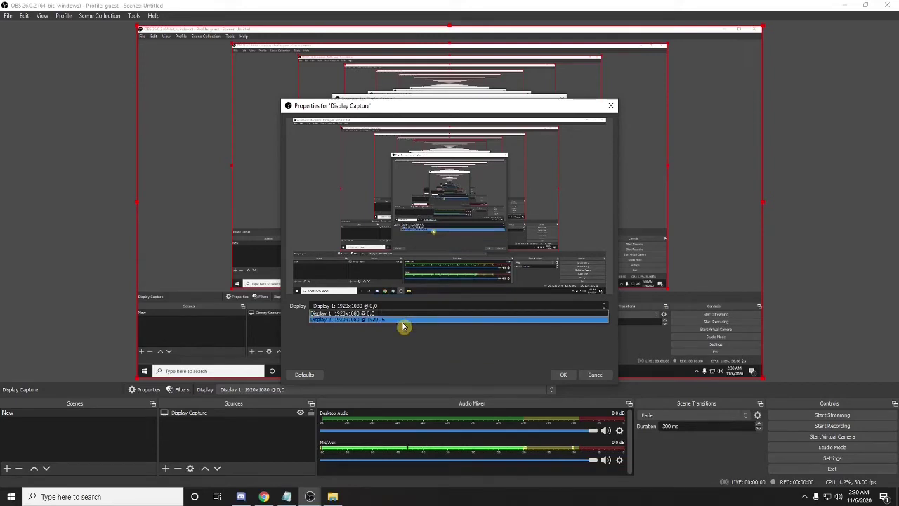
{"action": "left_click", "coordinate": [406, 320]}
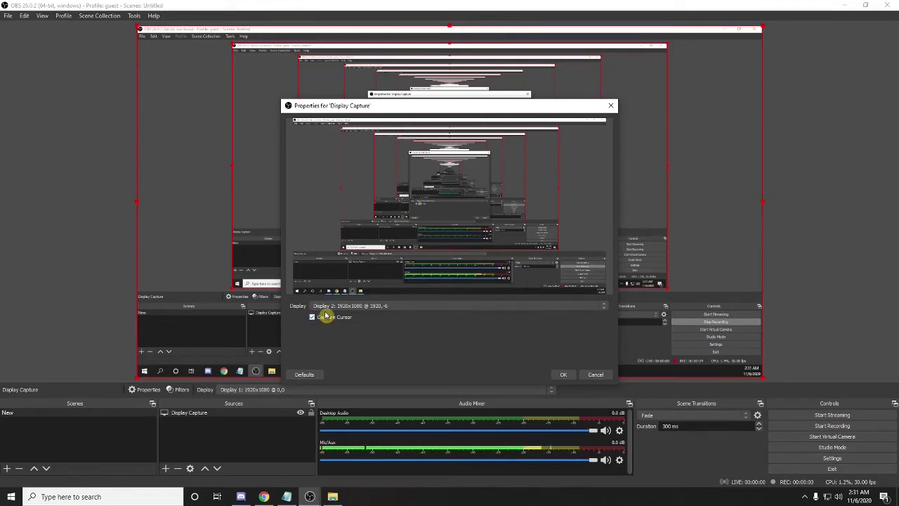
{"action": "left_click", "coordinate": [596, 374]}
Add a new Game Capture source and set its mode to Capture specific window.
{"action": "left_click", "coordinate": [165, 468]}
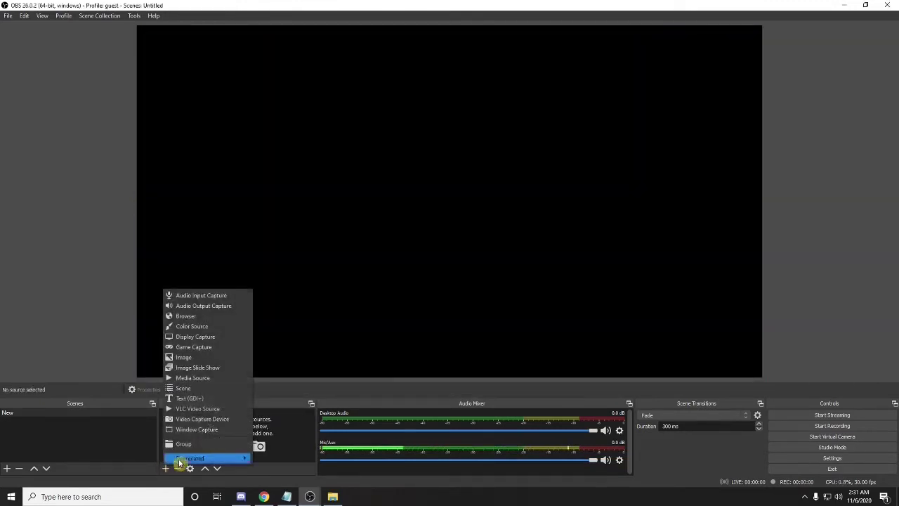
{"action": "left_click", "coordinate": [199, 348]}
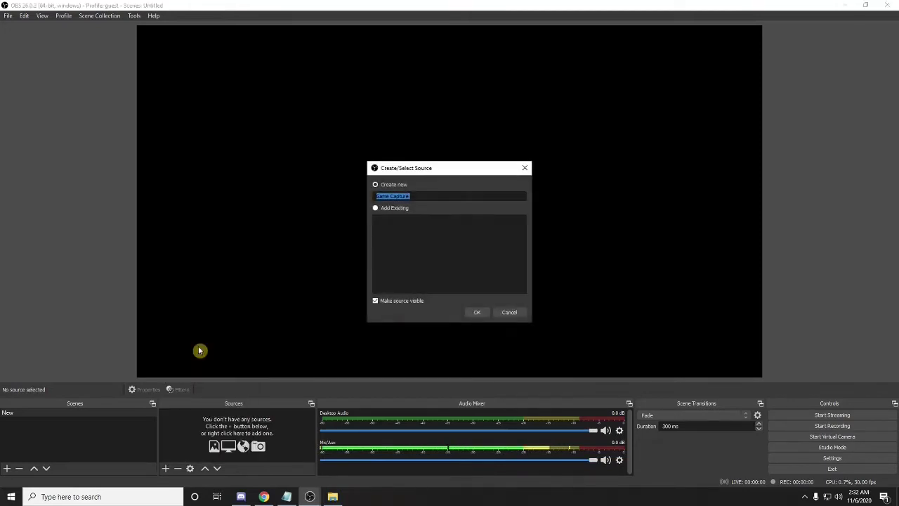
{"action": "left_click", "coordinate": [478, 313]}
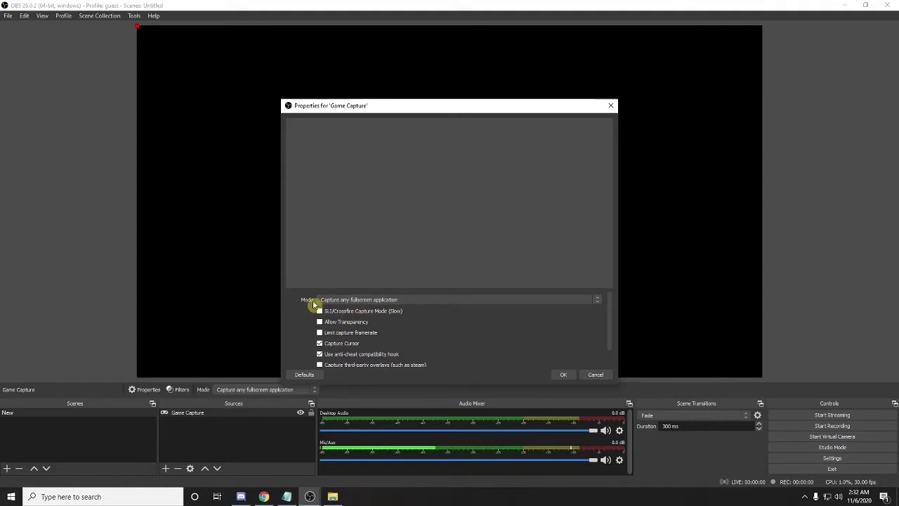
{"action": "left_click", "coordinate": [343, 299]}
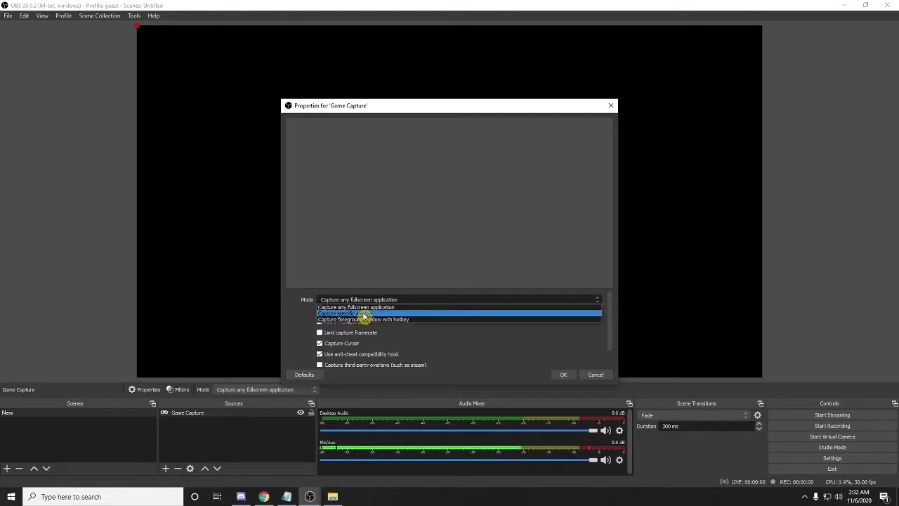
{"action": "left_click", "coordinate": [363, 316]}
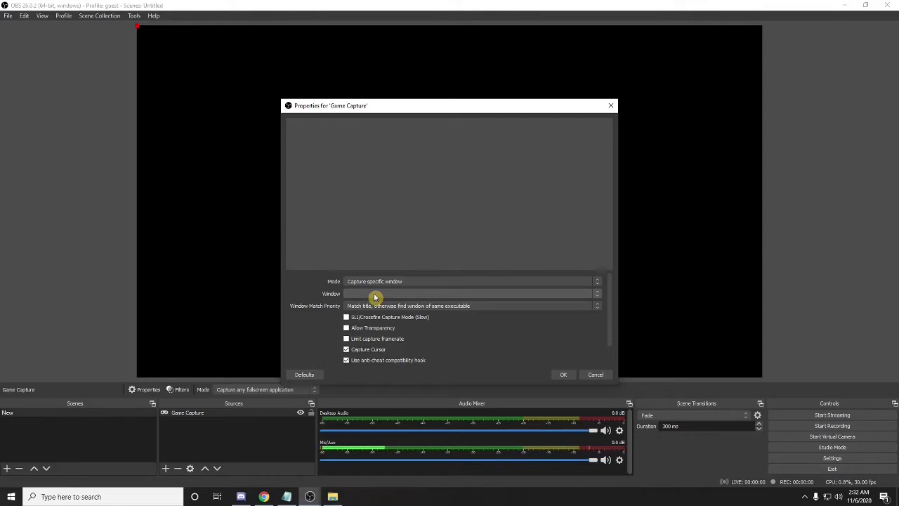
Review the windows available to the Game Capture source without choosing one, and accept its properties.
{"action": "left_click", "coordinate": [375, 294]}
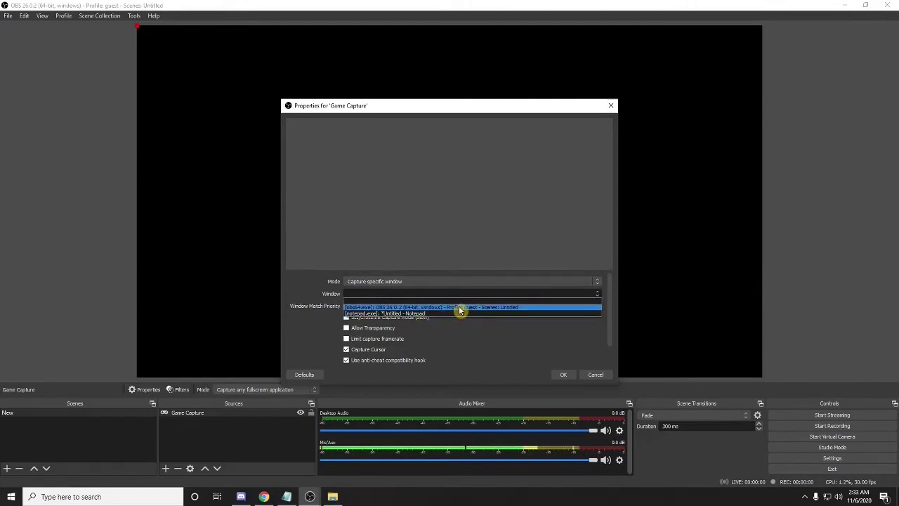
{"action": "left_click", "coordinate": [530, 351]}
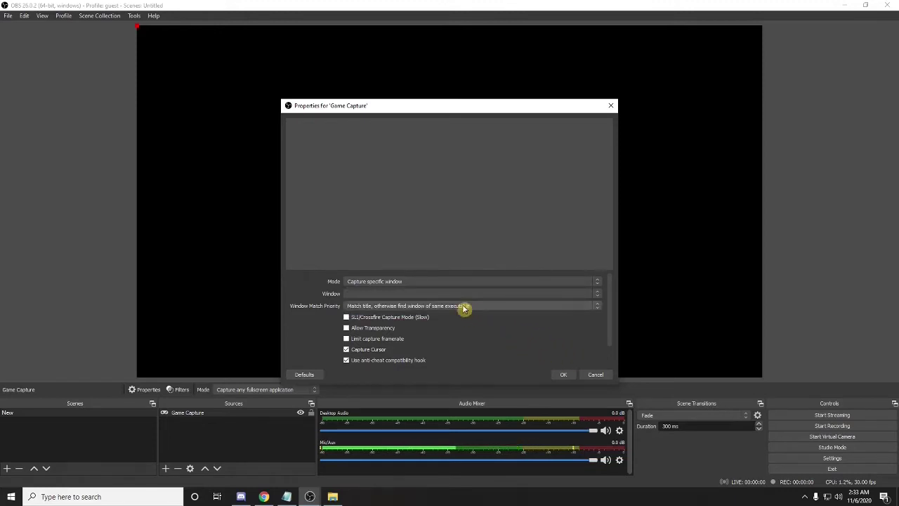
{"action": "left_click", "coordinate": [426, 293]}
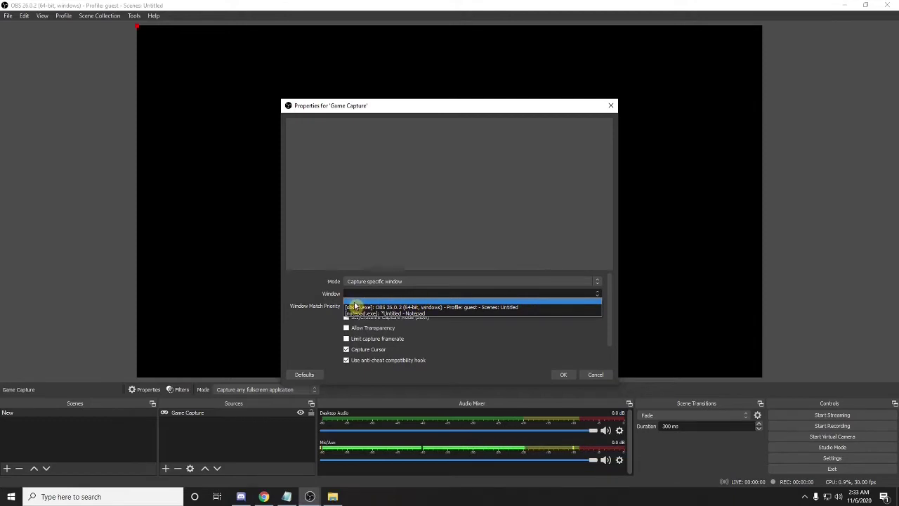
{"action": "left_click", "coordinate": [466, 337]}
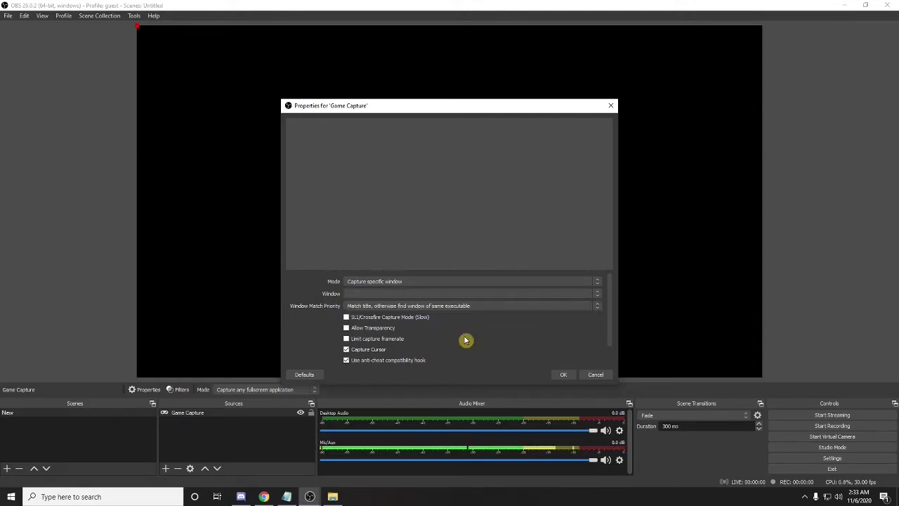
{"action": "left_click", "coordinate": [565, 375]}
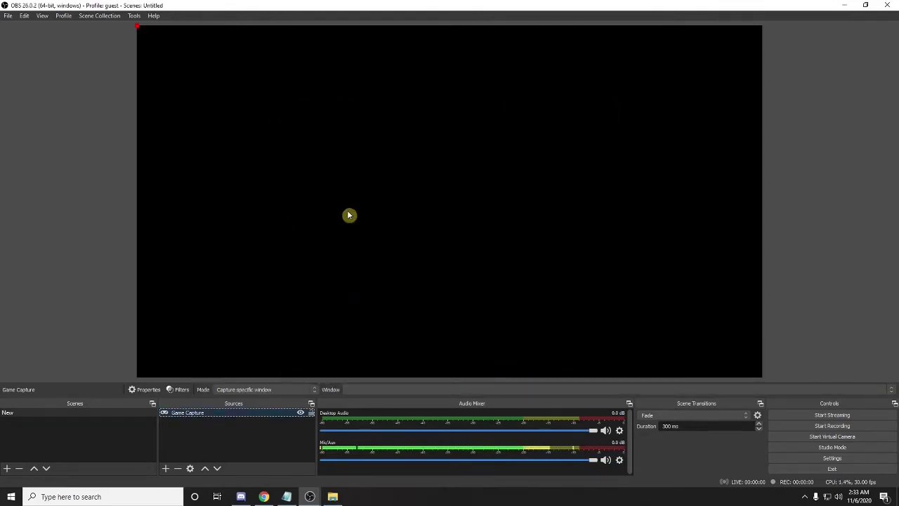
Remove the Game Capture source from the scene.
{"action": "right_click", "coordinate": [243, 413]}
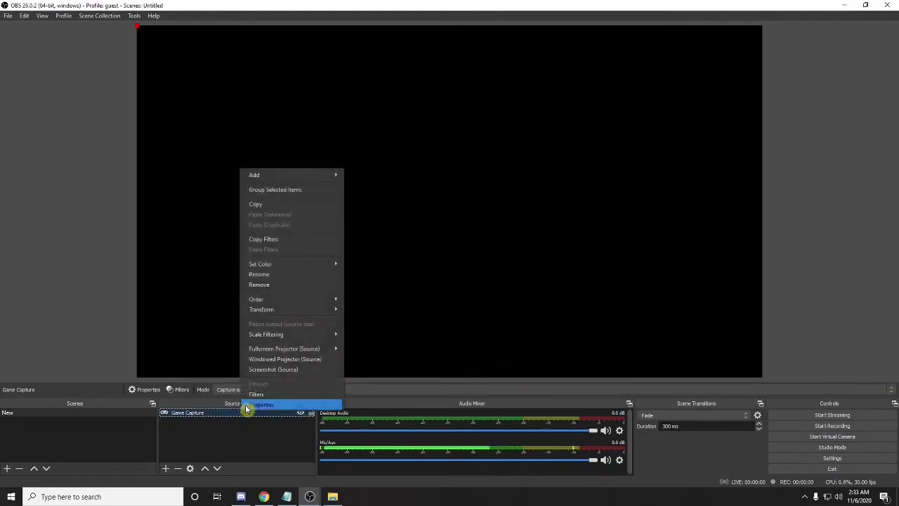
{"action": "left_click", "coordinate": [271, 284]}
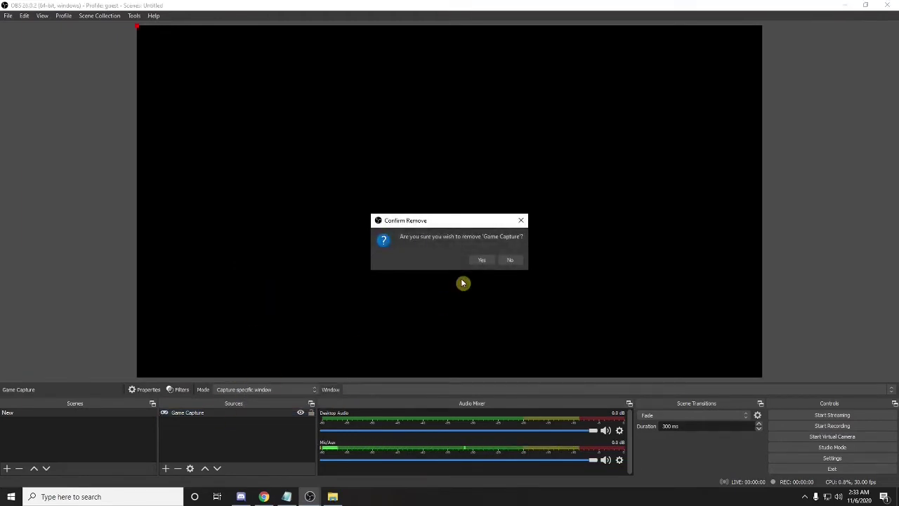
{"action": "left_click", "coordinate": [480, 260]}
Add a new Image source that shows the file "BRB image" from the Desktop.
{"action": "left_click", "coordinate": [166, 468]}
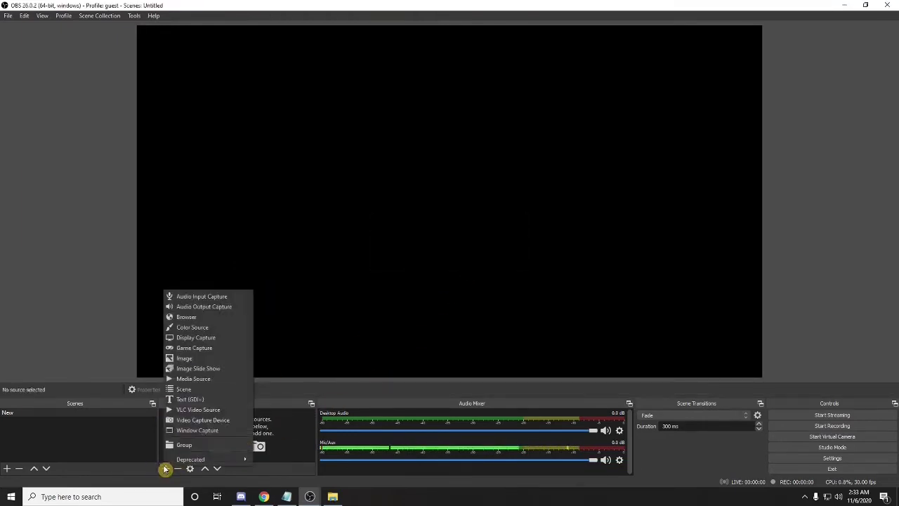
{"action": "left_click", "coordinate": [190, 358]}
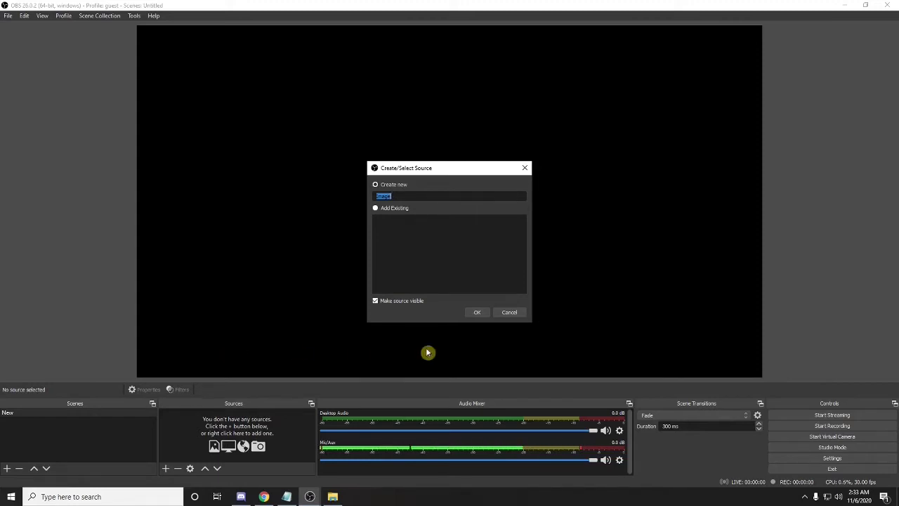
{"action": "left_click", "coordinate": [477, 314]}
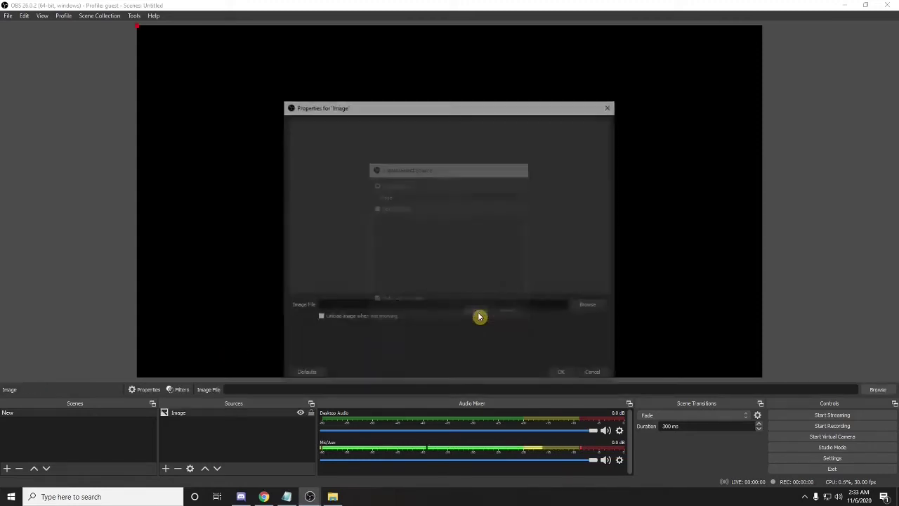
{"action": "left_click", "coordinate": [590, 307]}
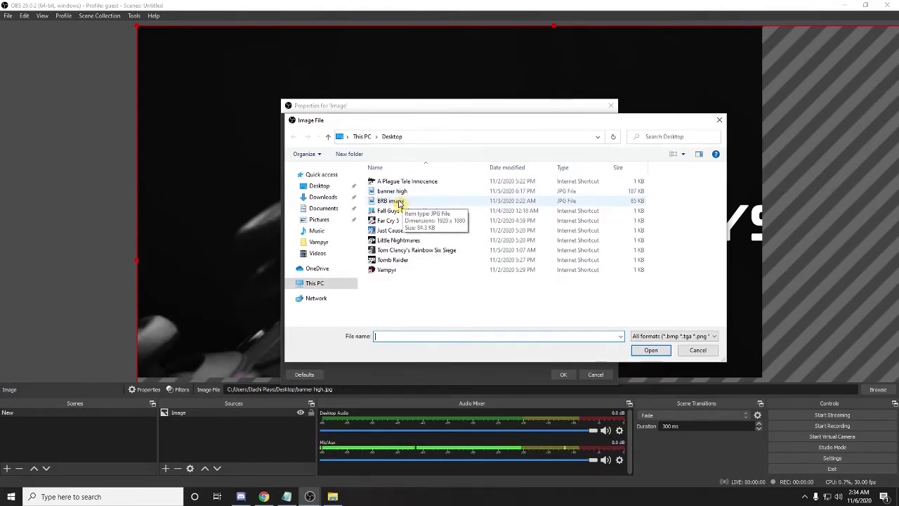
{"action": "left_click", "coordinate": [398, 201]}
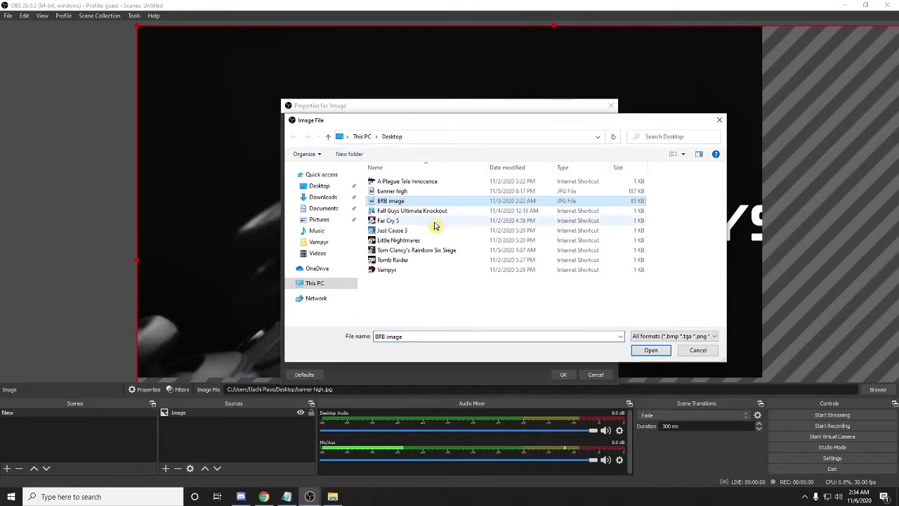
{"action": "left_click", "coordinate": [645, 351]}
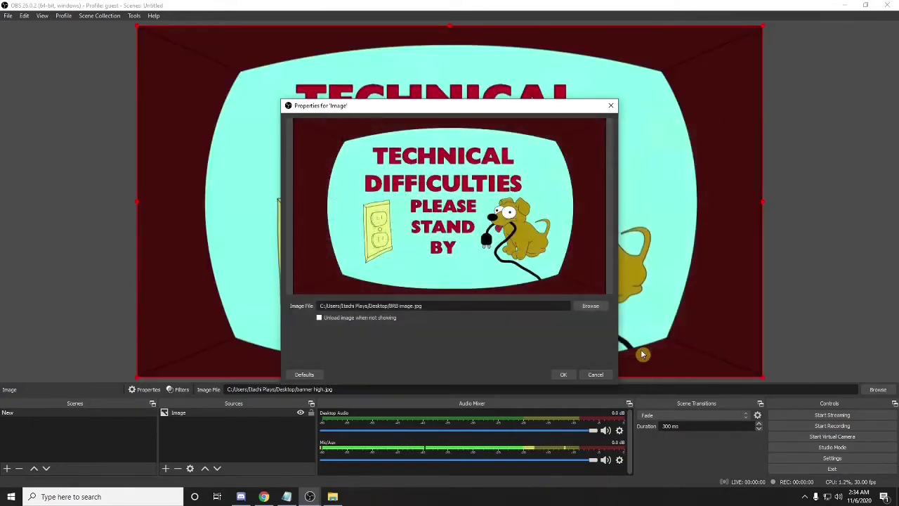
{"action": "left_click", "coordinate": [566, 376]}
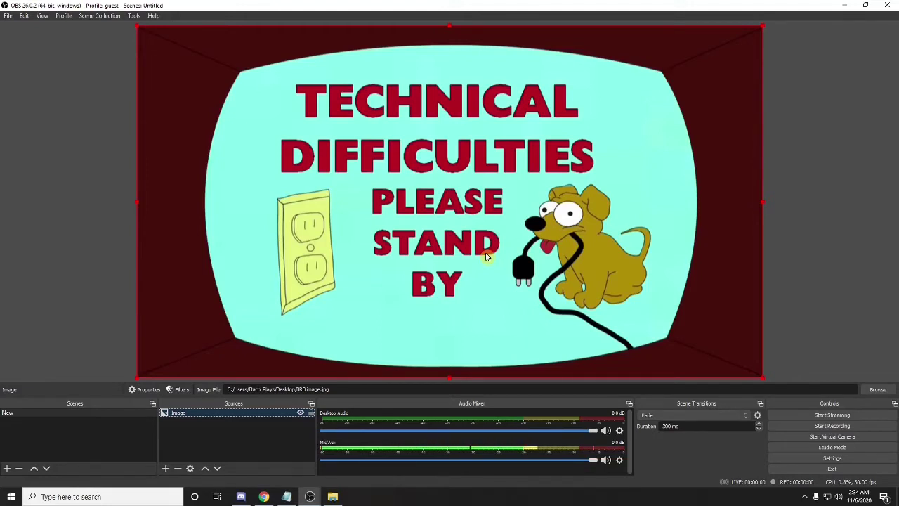
Remove the Image source from the scene.
{"action": "left_click", "coordinate": [255, 415]}
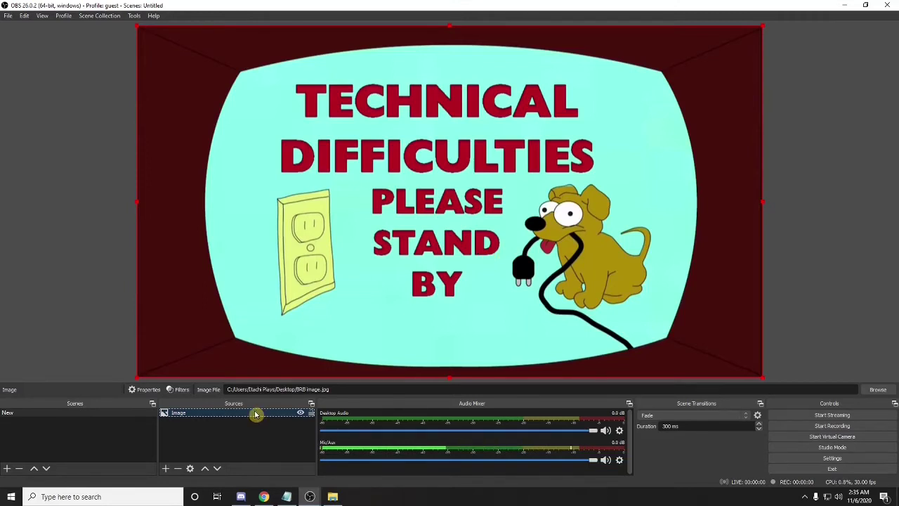
{"action": "right_click", "coordinate": [255, 414]}
{"action": "left_click", "coordinate": [274, 285]}
Add a new Window Capture source, review its list of capturable windows, and close its properties.
{"action": "left_click", "coordinate": [167, 468]}
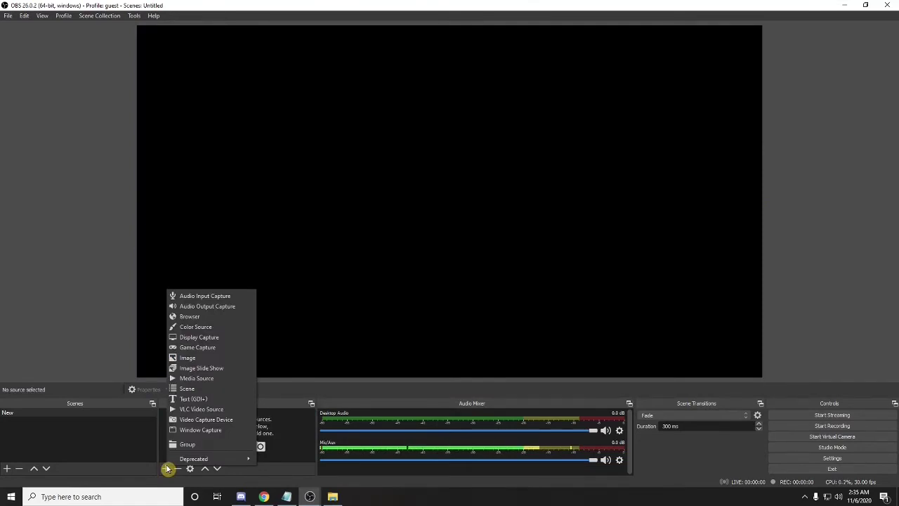
{"action": "left_click", "coordinate": [191, 429]}
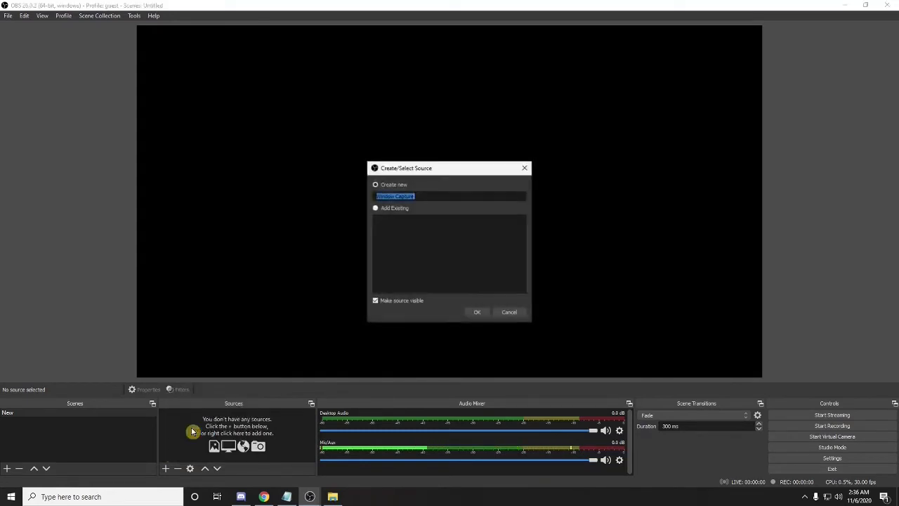
{"action": "left_click", "coordinate": [477, 314]}
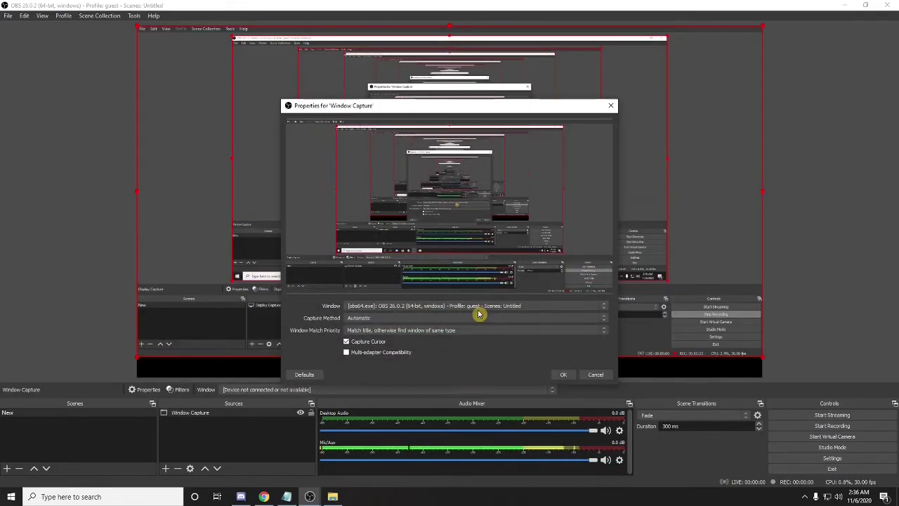
{"action": "left_click", "coordinate": [477, 306]}
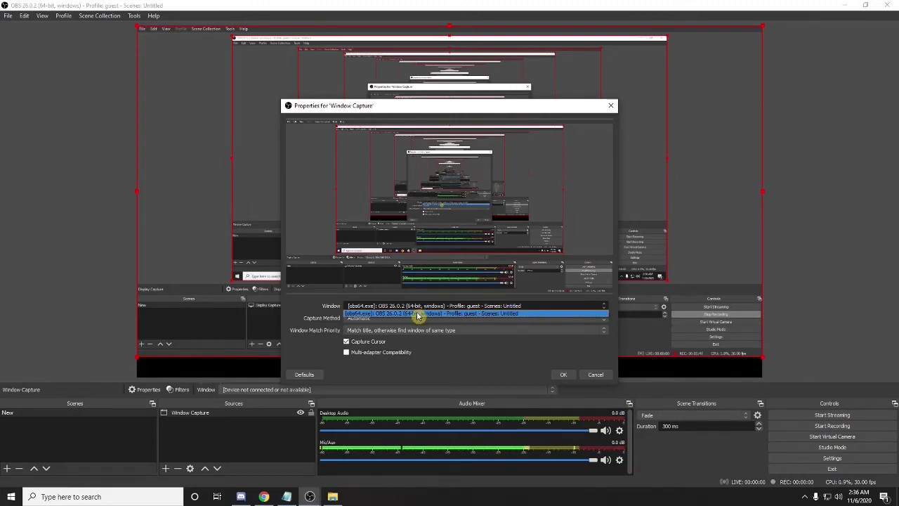
{"action": "left_click", "coordinate": [445, 351]}
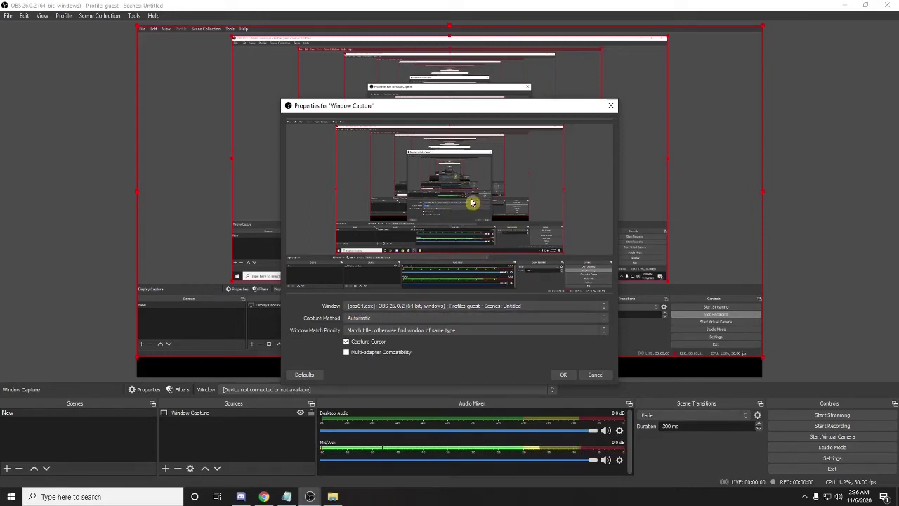
{"action": "left_click", "coordinate": [591, 374]}
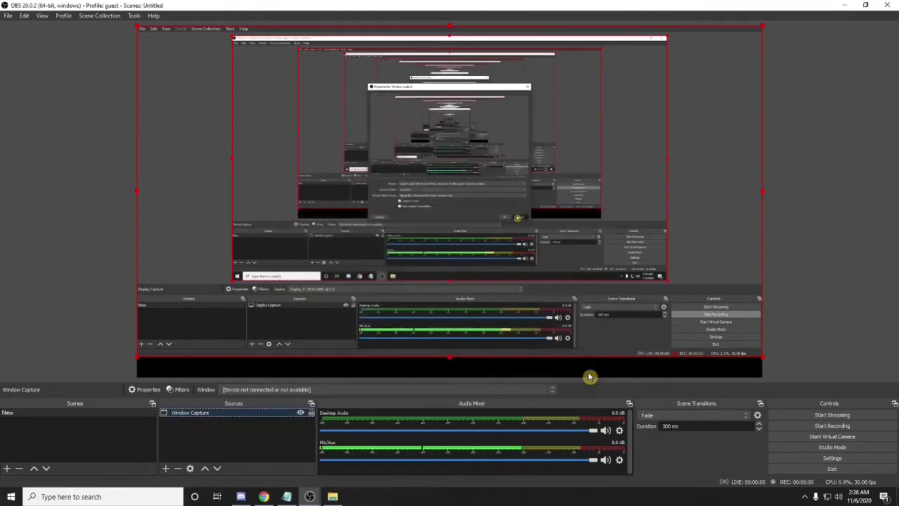
Remove the Window Capture source from the scene.
{"action": "right_click", "coordinate": [243, 413]}
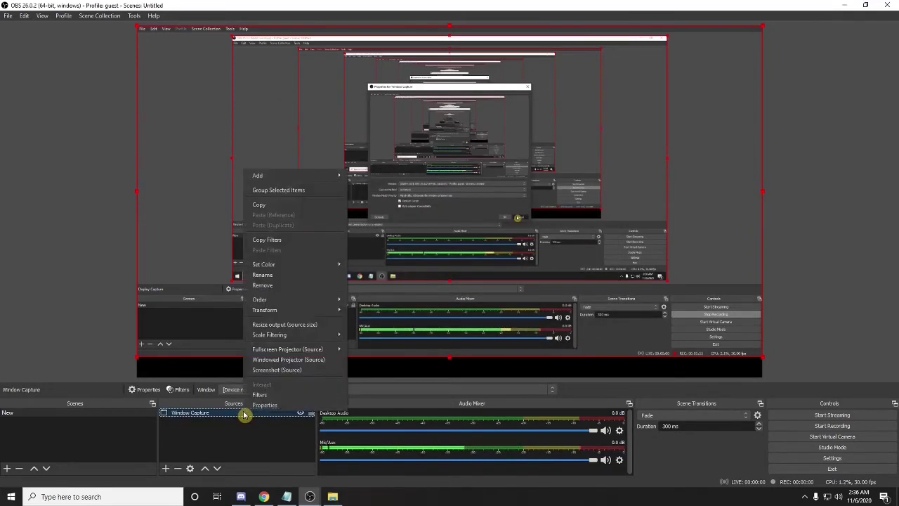
{"action": "left_click", "coordinate": [261, 285]}
{"action": "left_click", "coordinate": [485, 261]}
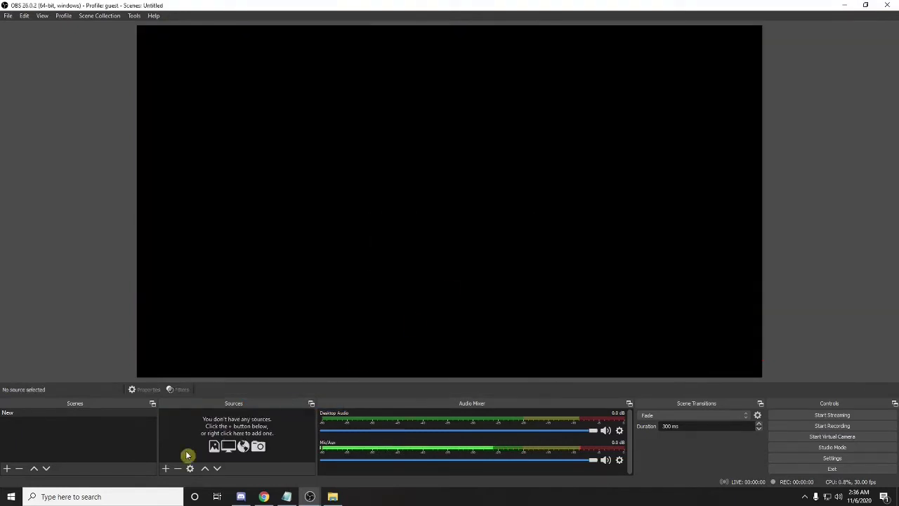
Add a new Browser source to the scene and move its properties window clear of the source in the preview.
{"action": "left_click", "coordinate": [167, 468]}
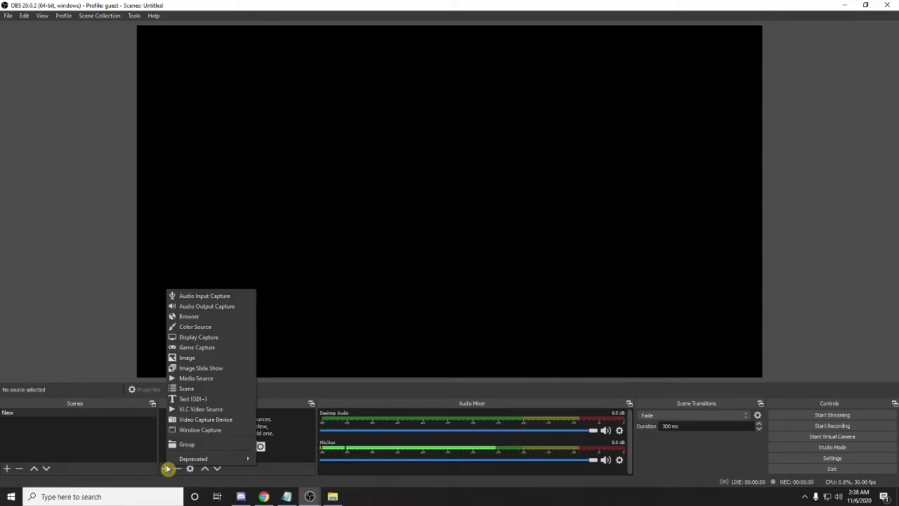
{"action": "left_click", "coordinate": [191, 316]}
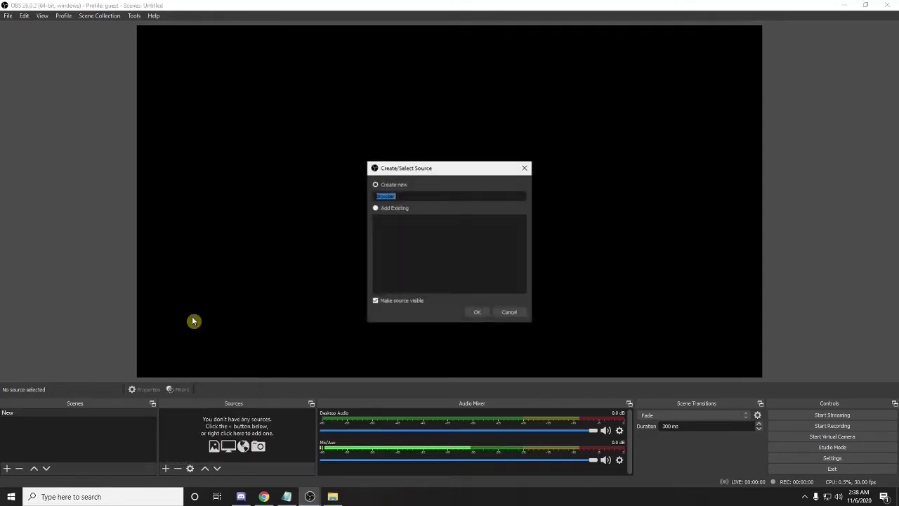
{"action": "left_click", "coordinate": [471, 314]}
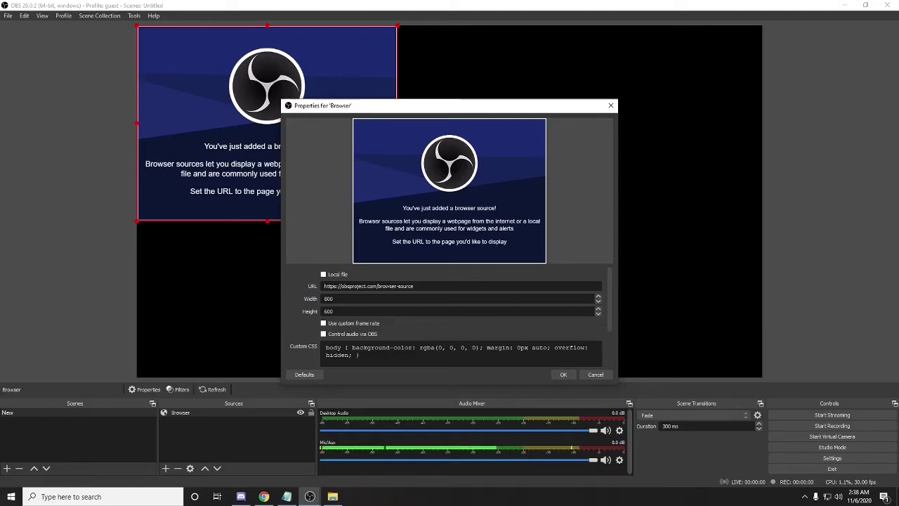
{"action": "left_click_drag", "start_coordinate": [432, 286], "coordinate": [325, 286]}
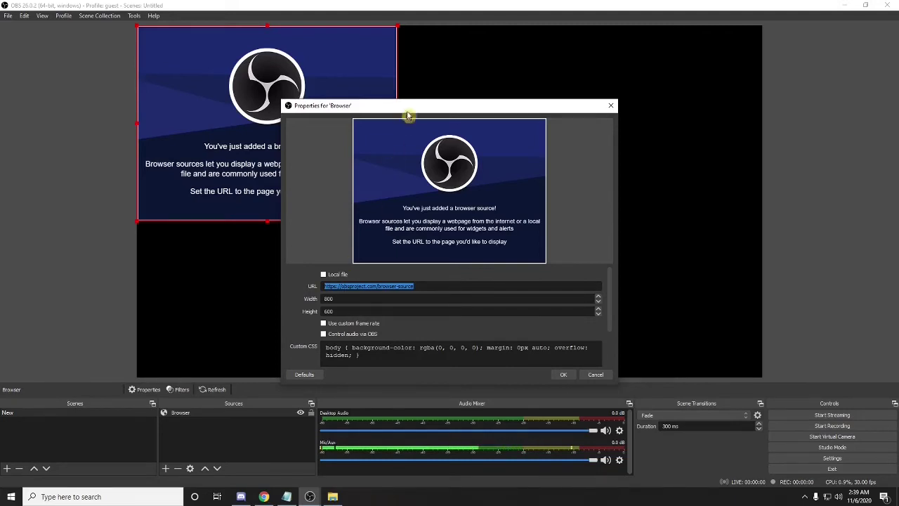
{"action": "left_click_drag", "start_coordinate": [404, 106], "coordinate": [572, 60]}
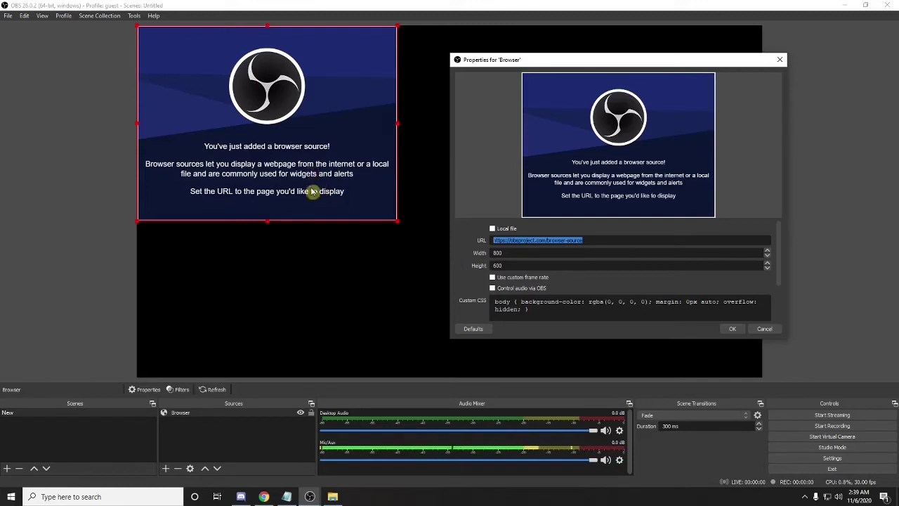
Set the Browser source's width to 1920 and height to 1080, and accept its properties.
{"action": "key", "text": "Tab"}
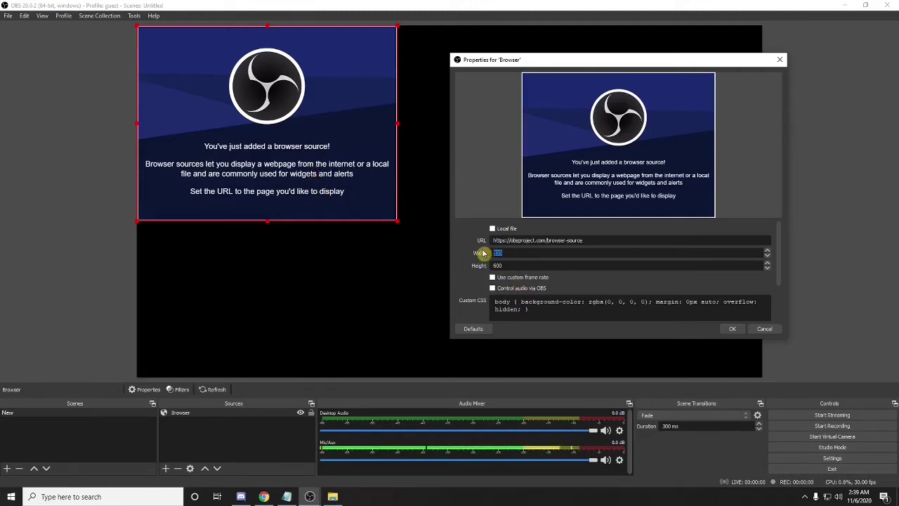
{"action": "type", "text": "1920"}
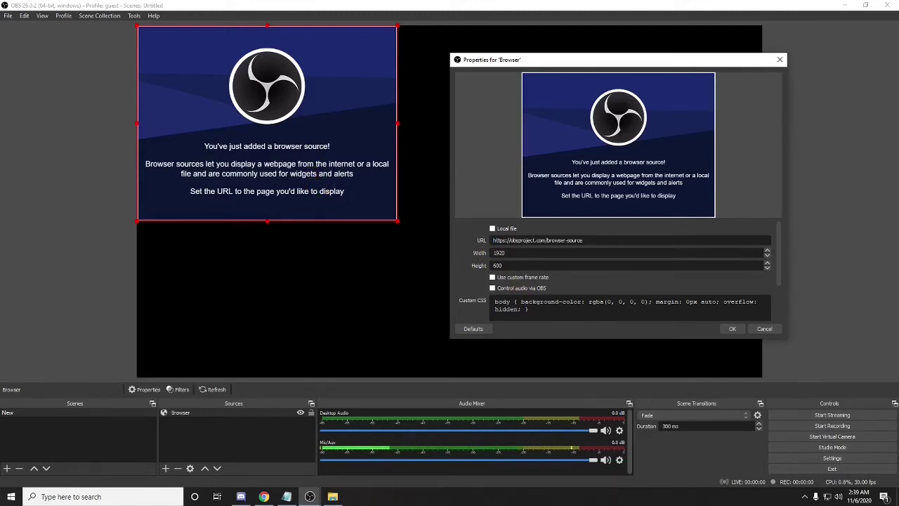
{"action": "double_click", "coordinate": [518, 265]}
{"action": "type", "text": "500"}
{"action": "key", "text": "ctrl+a"}
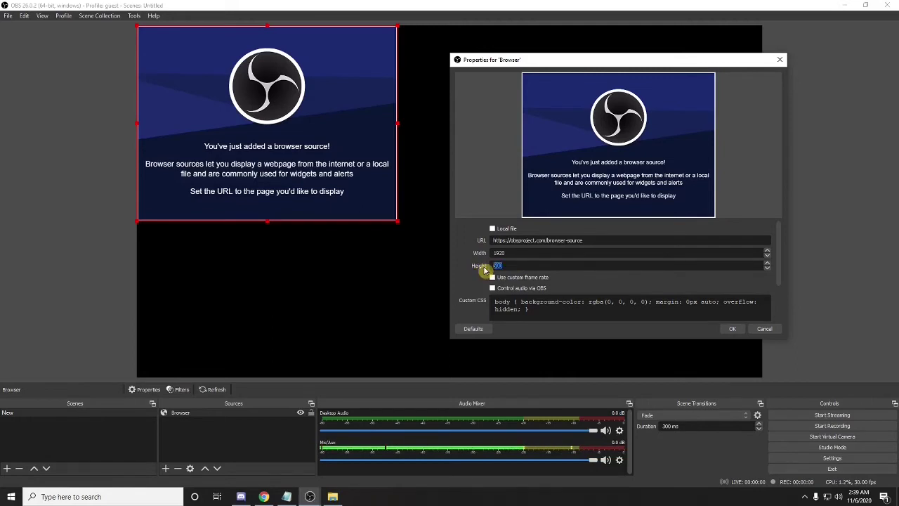
{"action": "type", "text": "1080"}
{"action": "left_click", "coordinate": [734, 329]}
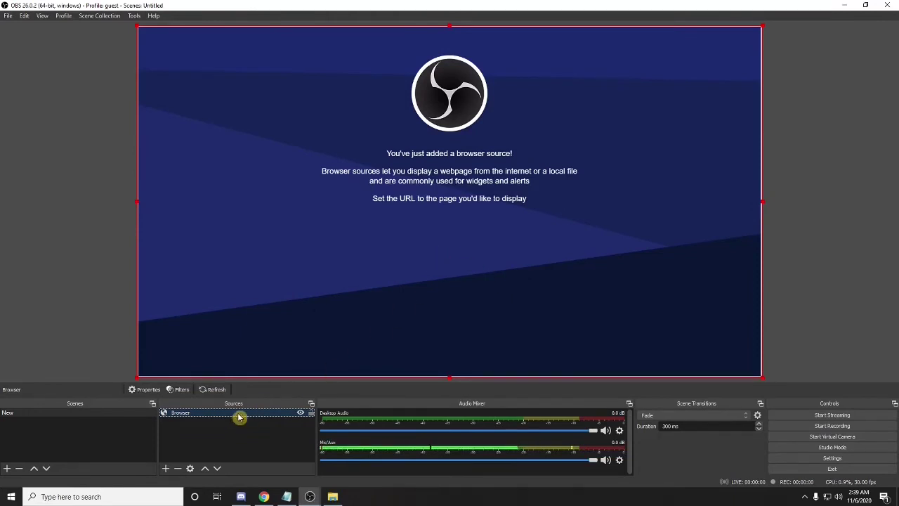
Remove the Browser source from the scene.
{"action": "key", "text": "Delete"}
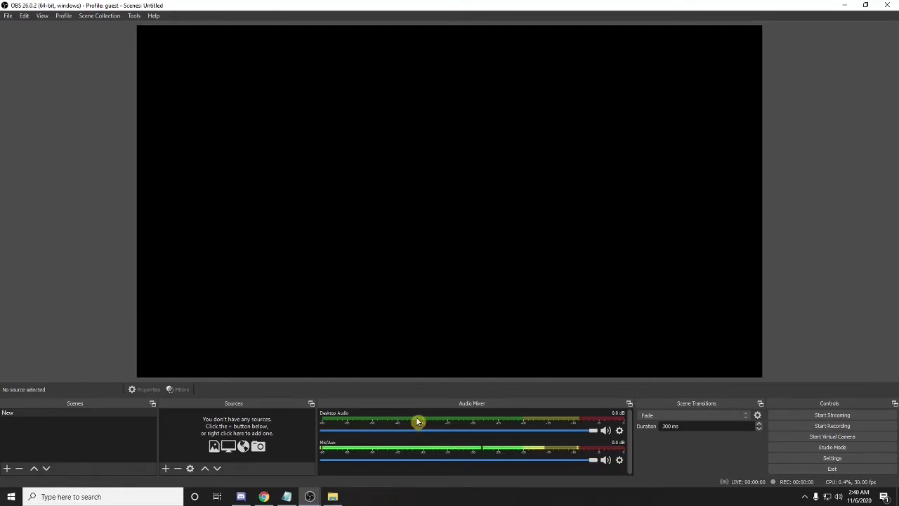
Review the Desktop Audio properties in the audio mixer and close them with the Default device kept.
{"action": "left_click", "coordinate": [620, 432]}
{"action": "left_click", "coordinate": [620, 436]}
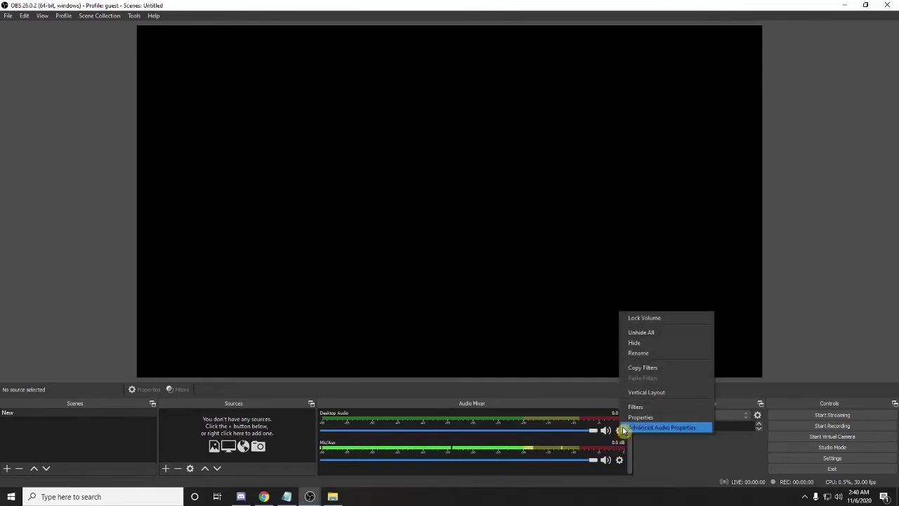
{"action": "left_click", "coordinate": [639, 417]}
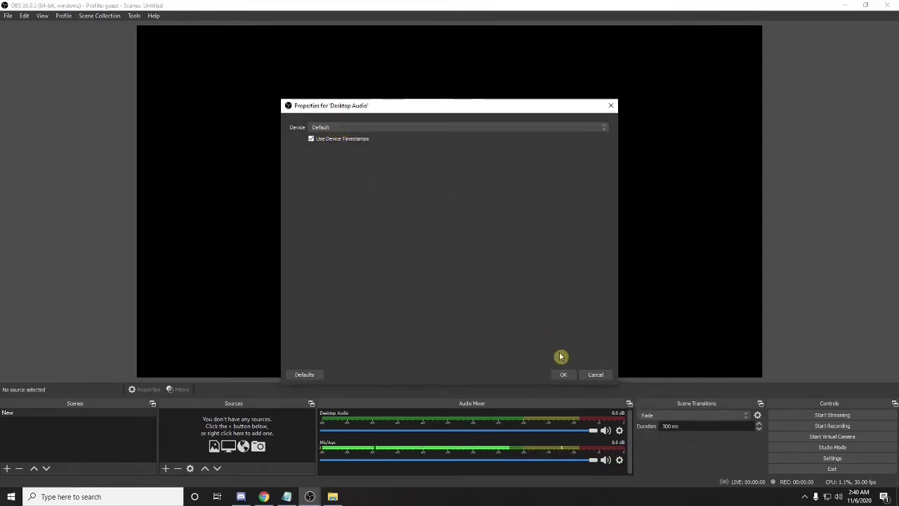
{"action": "left_click", "coordinate": [566, 374]}
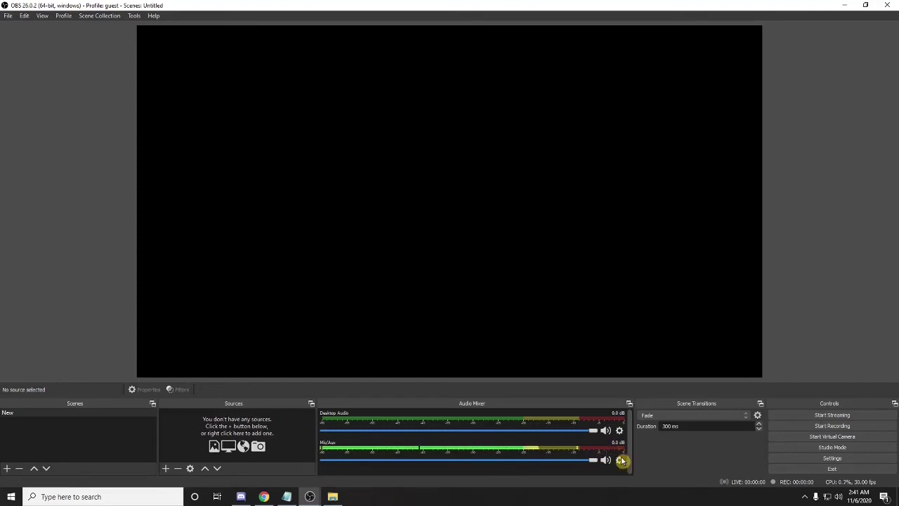
Review the available microphone devices in the Mic/Aux properties and close them without changing the device.
{"action": "left_click", "coordinate": [619, 459]}
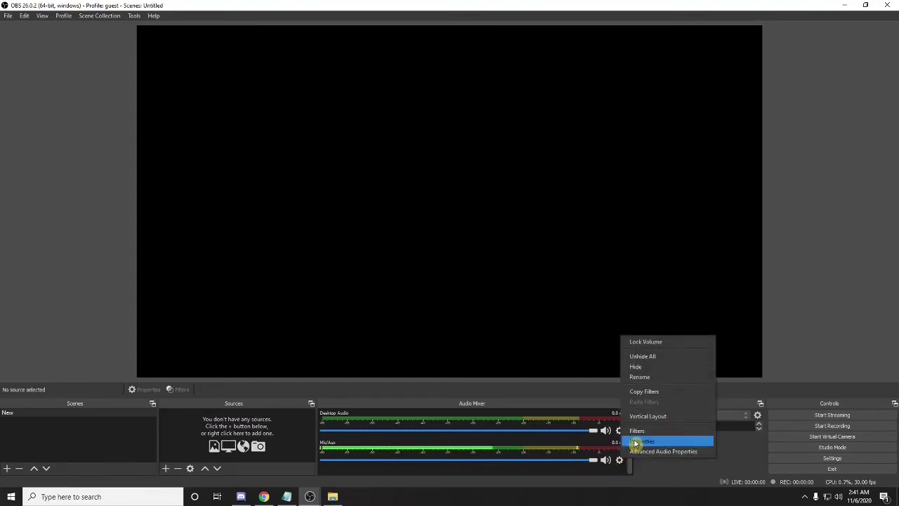
{"action": "left_click", "coordinate": [634, 440]}
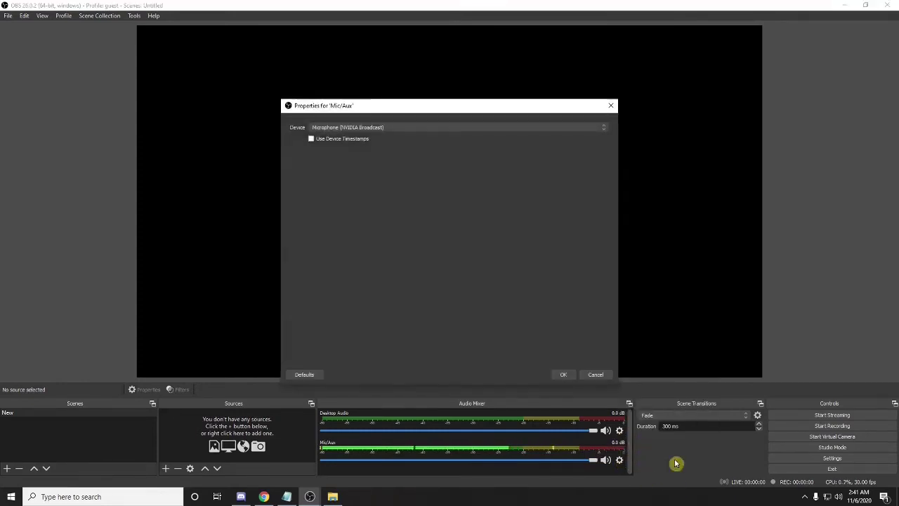
{"action": "left_click", "coordinate": [397, 130]}
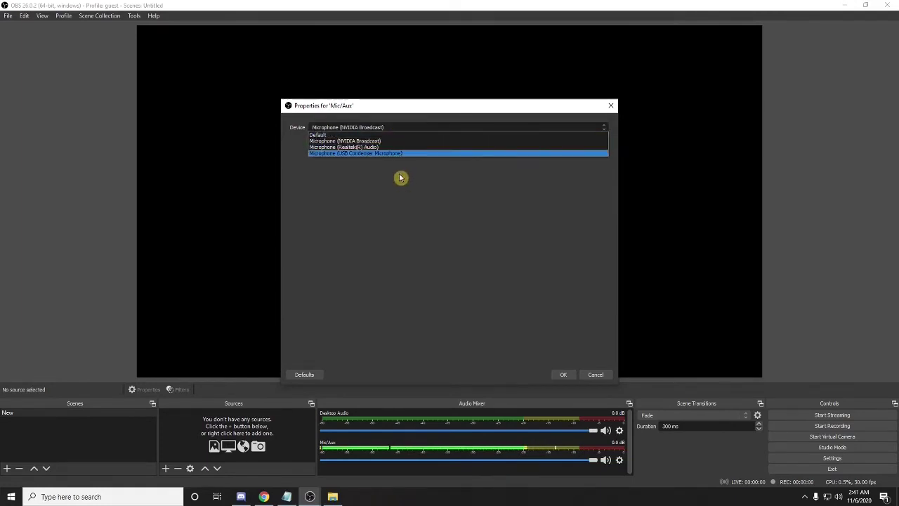
{"action": "left_click", "coordinate": [437, 238]}
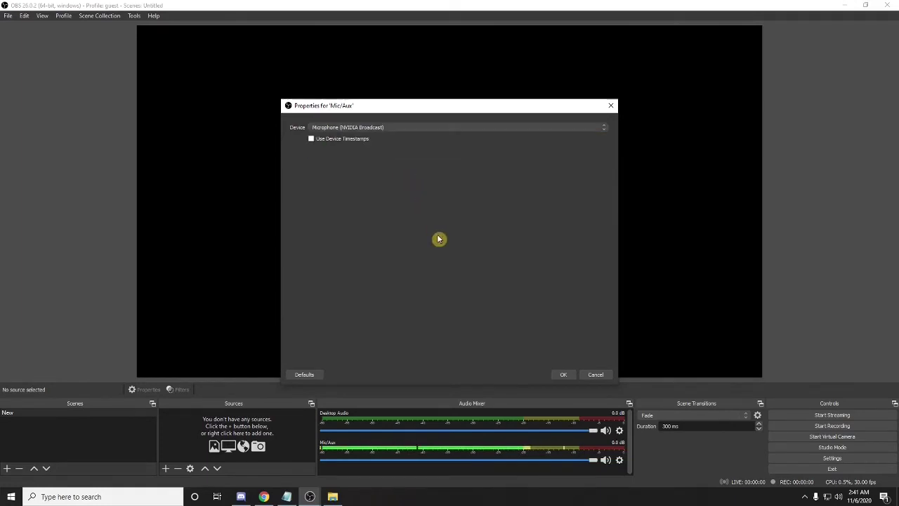
{"action": "left_click", "coordinate": [594, 374]}
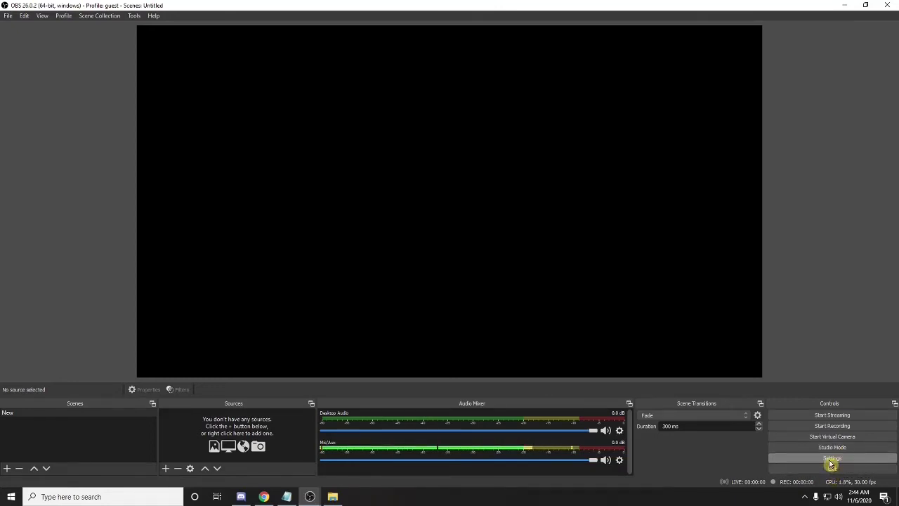
Open the program settings and examine the General options, including the language and theme choices, keeping English and Dark (Default).
{"action": "left_click", "coordinate": [831, 460]}
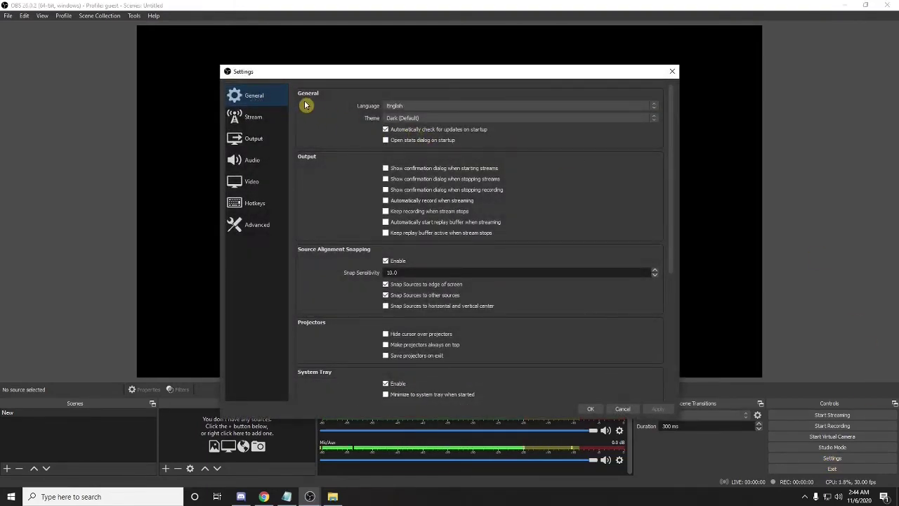
{"action": "left_click", "coordinate": [432, 109]}
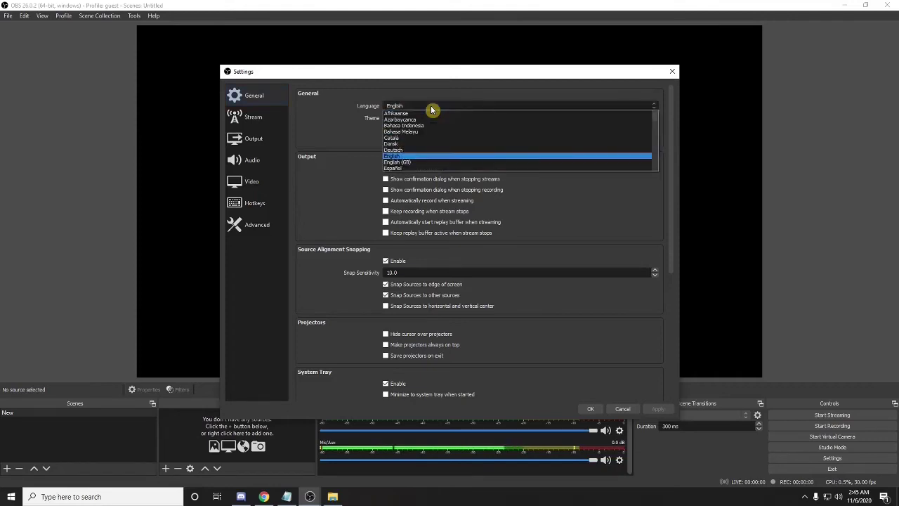
{"action": "left_click", "coordinate": [430, 156]}
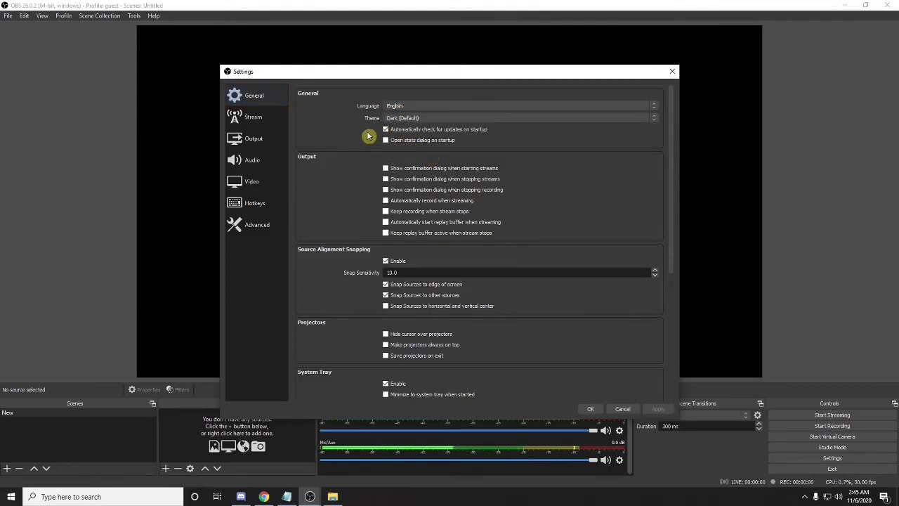
{"action": "left_click", "coordinate": [406, 118]}
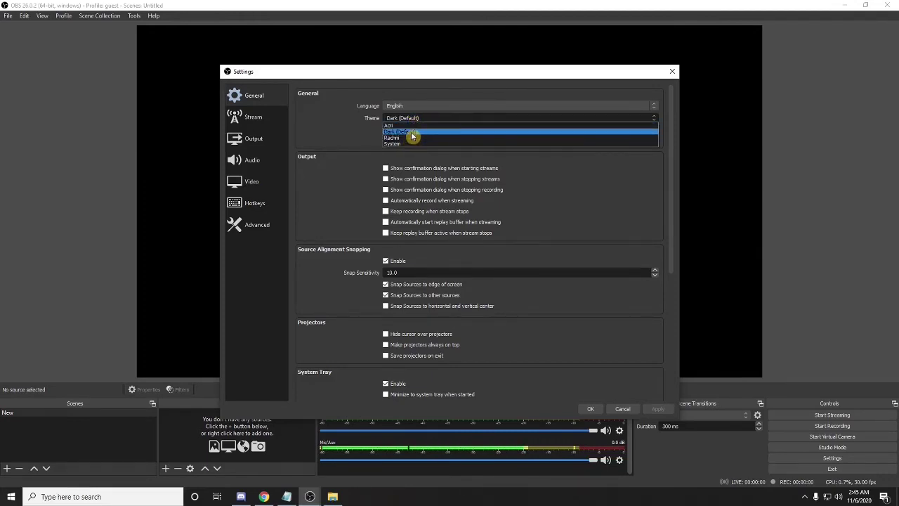
{"action": "left_click", "coordinate": [411, 131]}
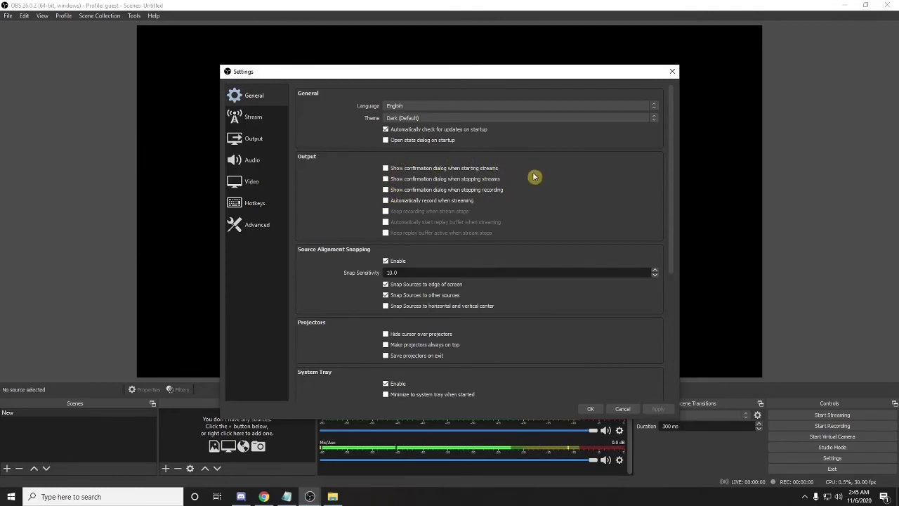
{"action": "scroll", "coordinate": [532, 178], "scroll_direction": "down", "scroll_amount": 1}
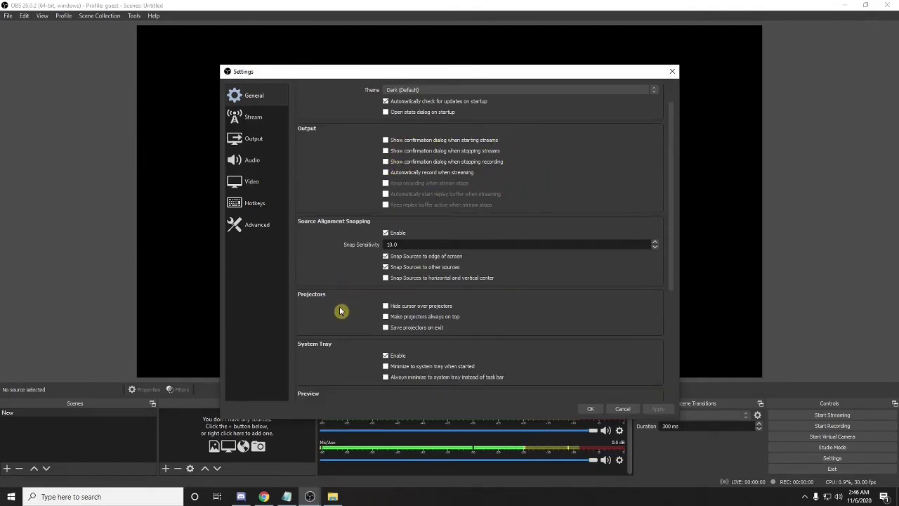
{"action": "scroll", "coordinate": [340, 312], "scroll_direction": "down", "scroll_amount": 1}
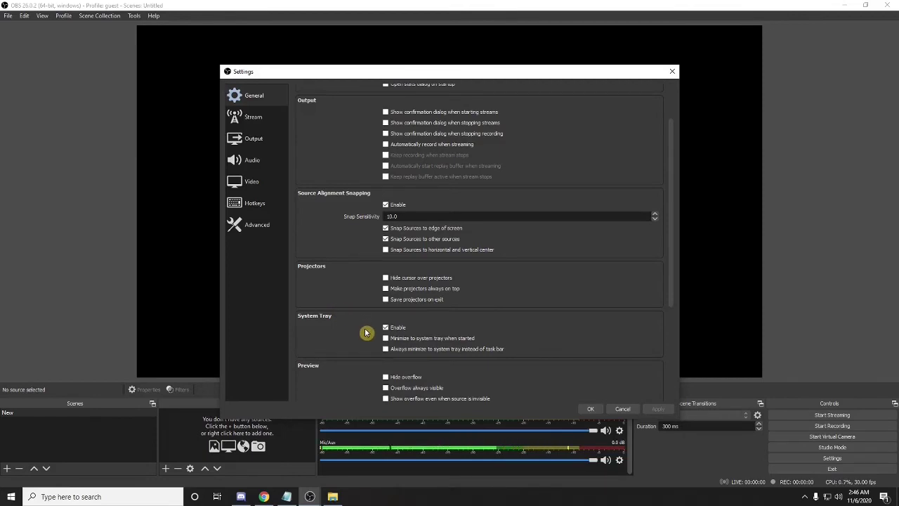
{"action": "scroll", "coordinate": [366, 325], "scroll_direction": "up", "scroll_amount": 2}
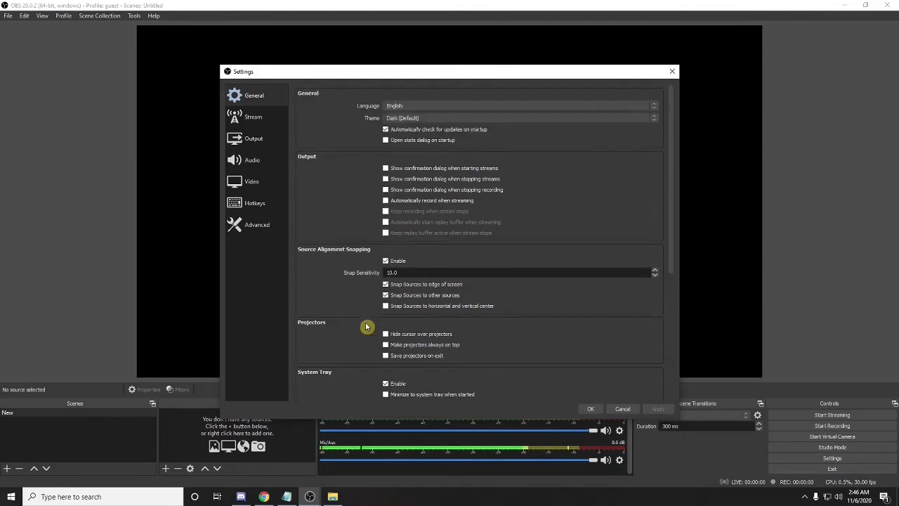
Switch the streaming service to Custom in the Stream settings to view its fields, and set it back to Twitch.
{"action": "left_click", "coordinate": [263, 119]}
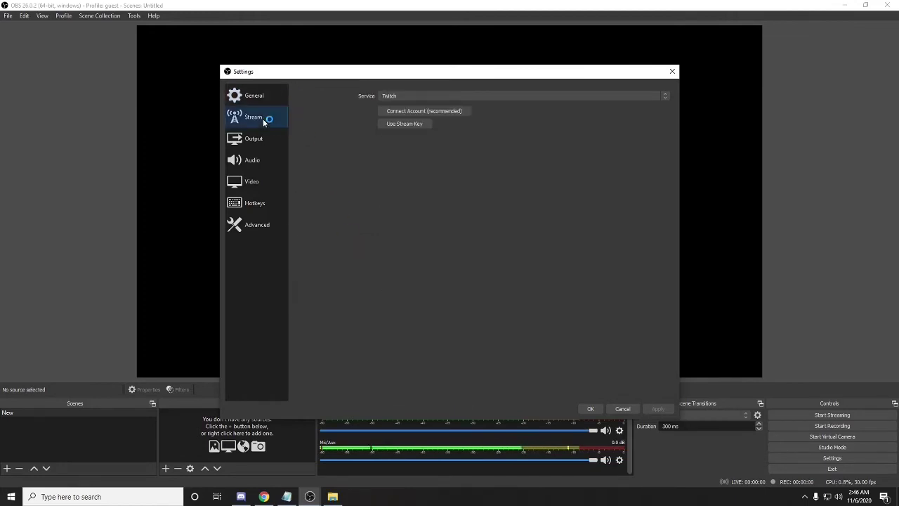
{"action": "left_click", "coordinate": [397, 98]}
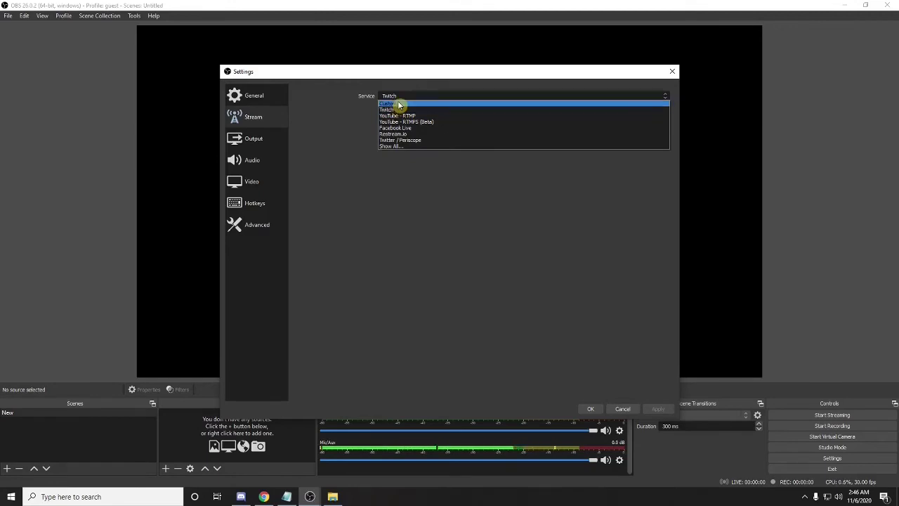
{"action": "left_click", "coordinate": [397, 104]}
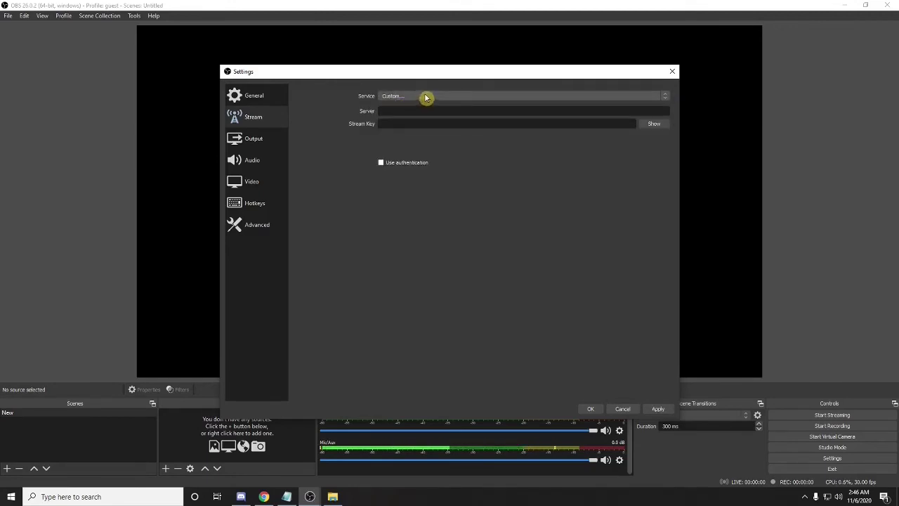
{"action": "left_click", "coordinate": [425, 98]}
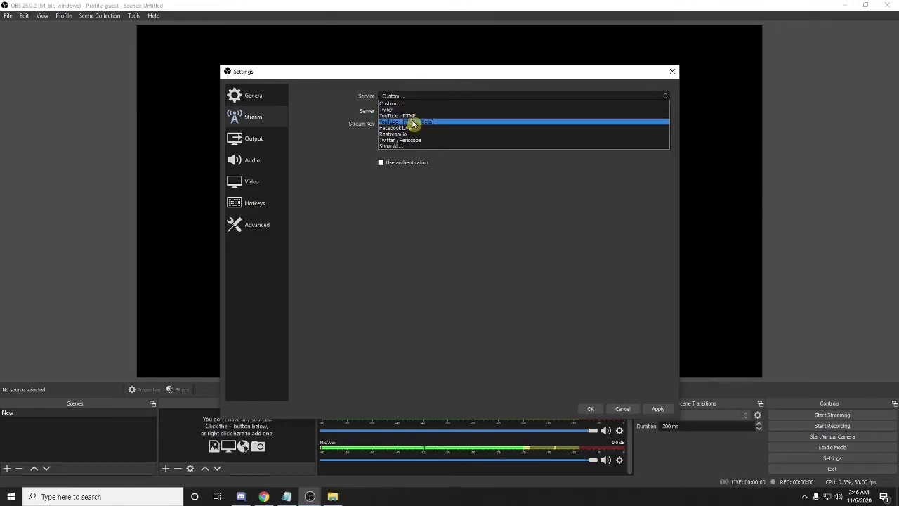
{"action": "left_click", "coordinate": [401, 109]}
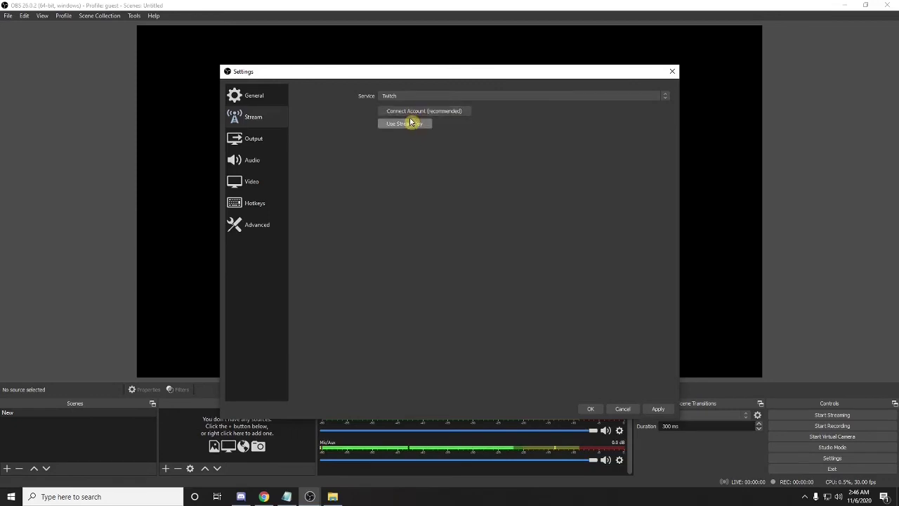
{"action": "left_click", "coordinate": [411, 96]}
Set the streaming video bitrate to 3500 Kbps in the Output settings.
{"action": "left_click", "coordinate": [284, 138]}
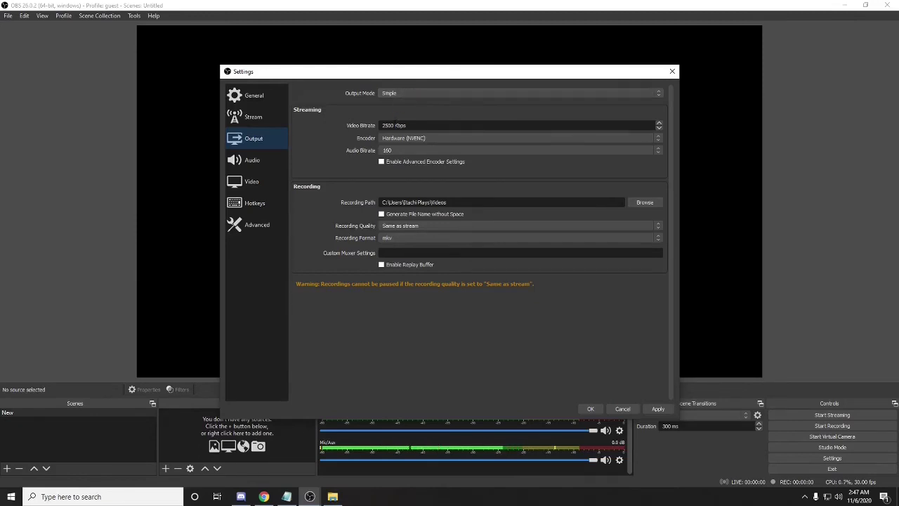
{"action": "left_click_drag", "start_coordinate": [393, 126], "coordinate": [382, 130]}
{"action": "type", "text": "350"}
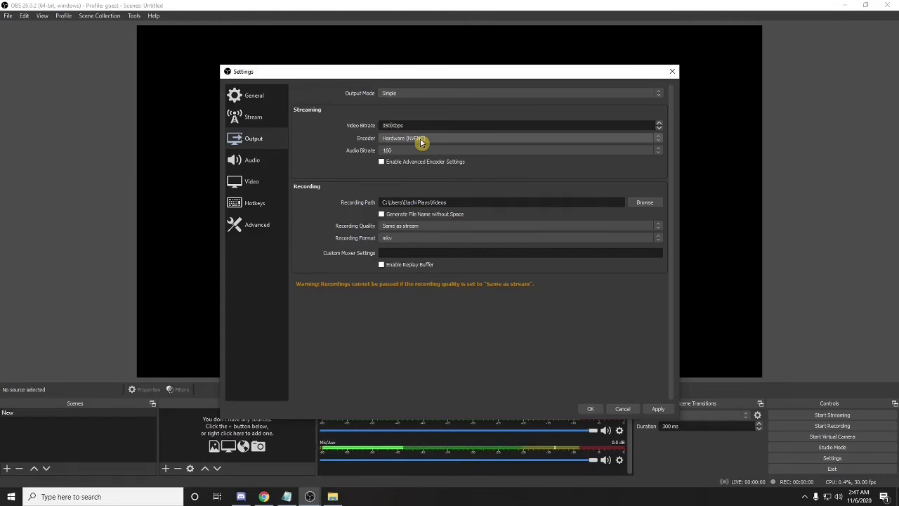
{"action": "type", "text": "0"}
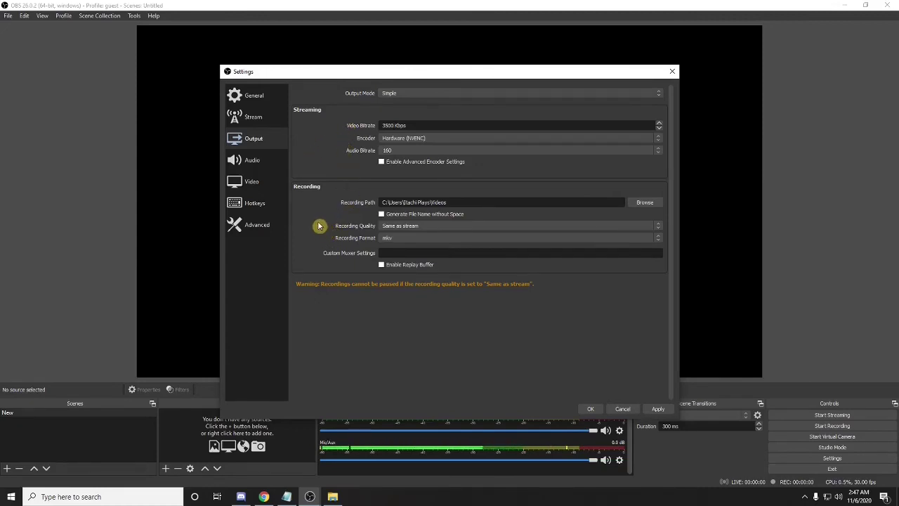
{"action": "left_click", "coordinate": [451, 209]}
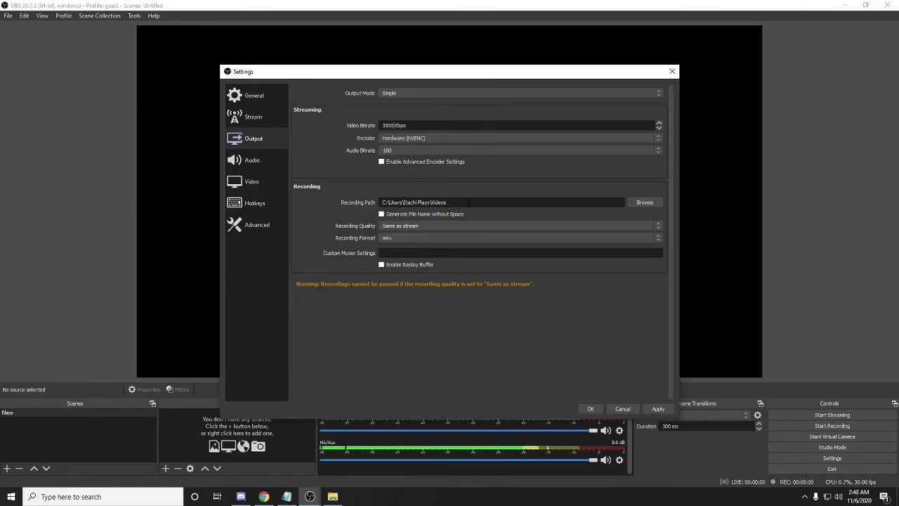
Review the recording quality and recording format choices in the Output settings, keeping Same as stream and mkv.
{"action": "left_click", "coordinate": [425, 225]}
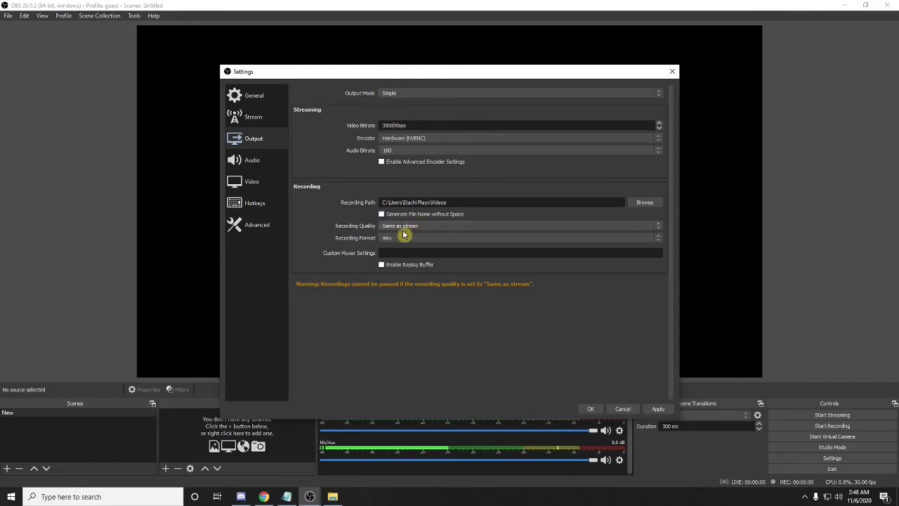
{"action": "left_click", "coordinate": [411, 228]}
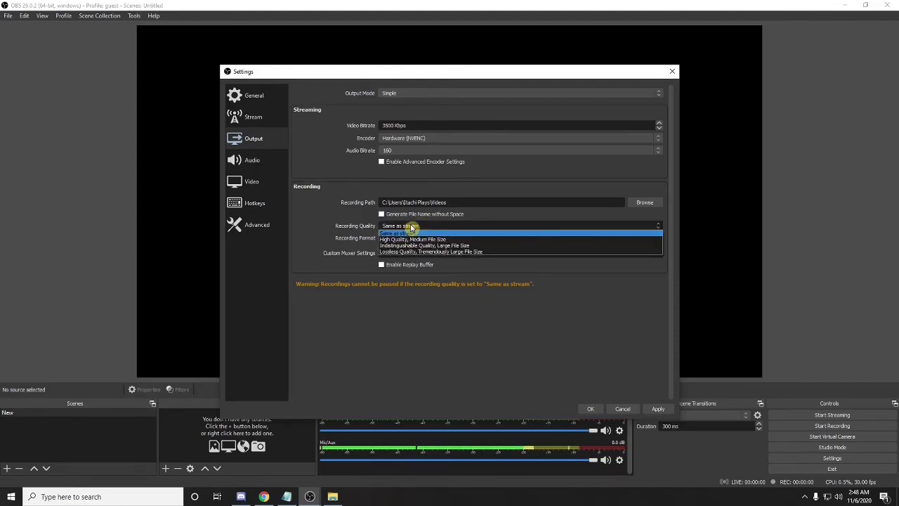
{"action": "left_click", "coordinate": [408, 234]}
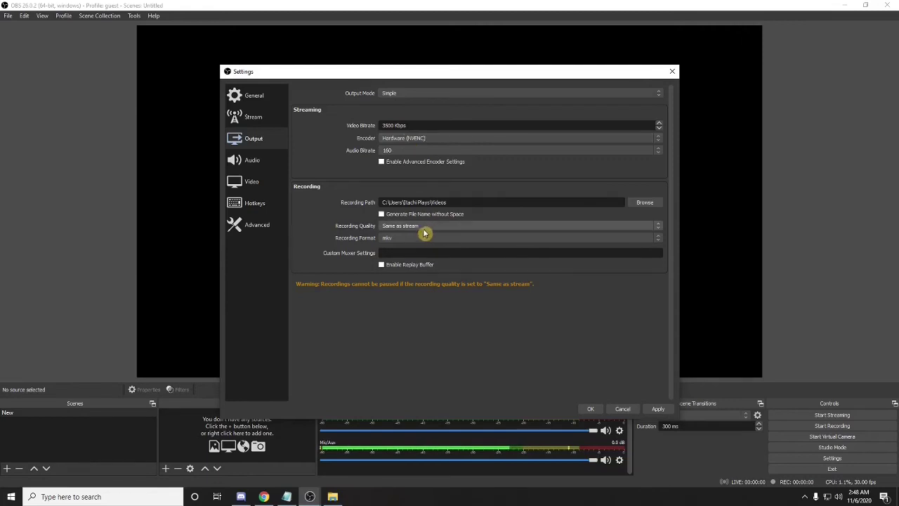
{"action": "left_click", "coordinate": [393, 238]}
{"action": "left_click", "coordinate": [390, 265]}
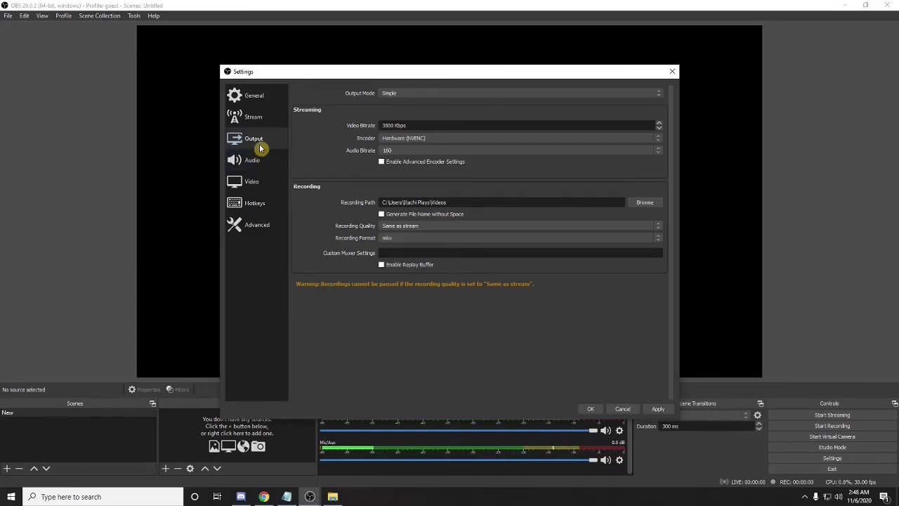
Examine the Audio settings, from the global audio devices through to the push-to-mute and push-to-talk options.
{"action": "left_click", "coordinate": [255, 161]}
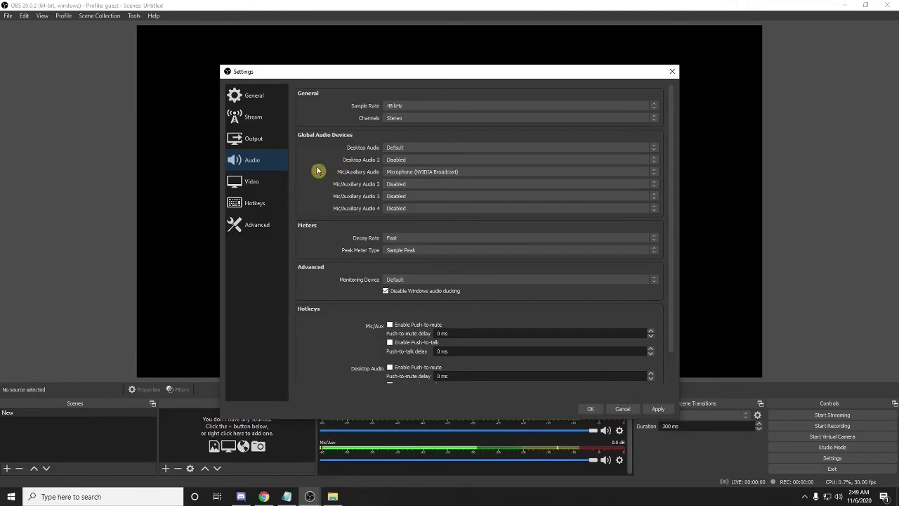
{"action": "scroll", "coordinate": [318, 172], "scroll_direction": "down", "scroll_amount": 1}
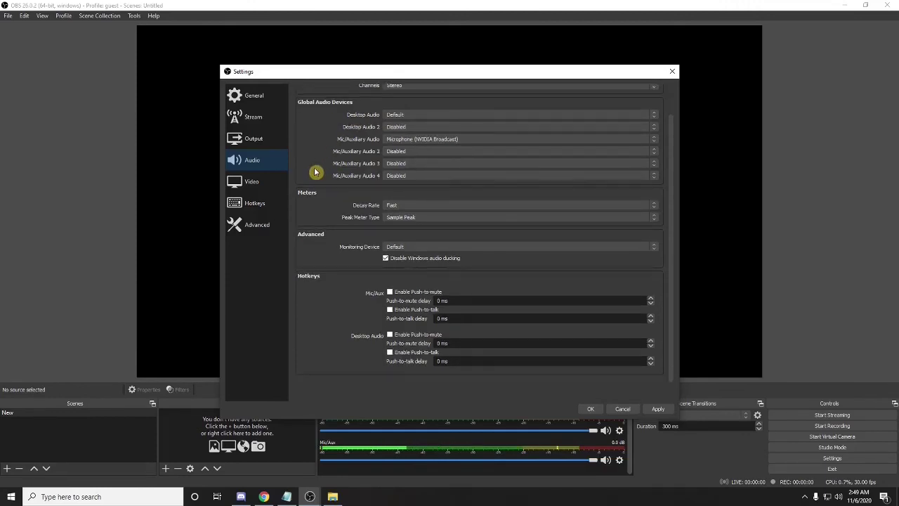
Set the output (scaled) resolution to 1920x1080 in the Video settings.
{"action": "left_click", "coordinate": [251, 184]}
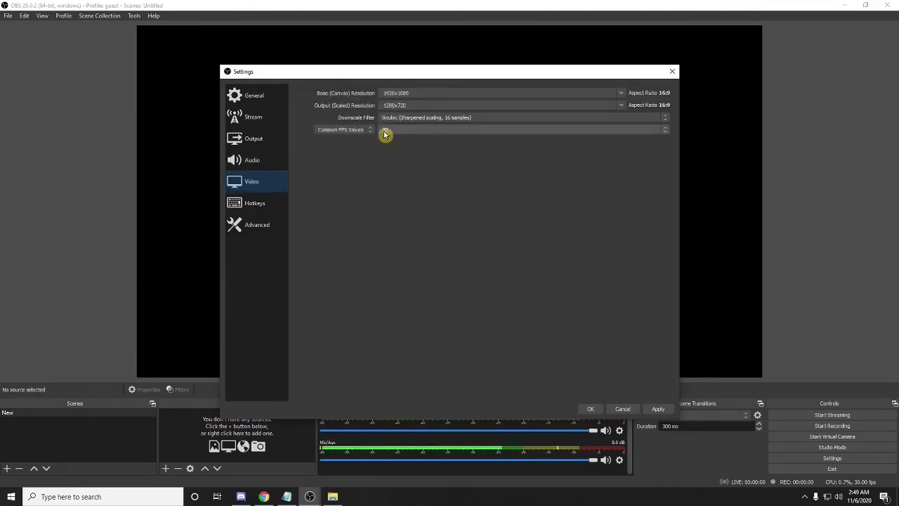
{"action": "left_click", "coordinate": [423, 105]}
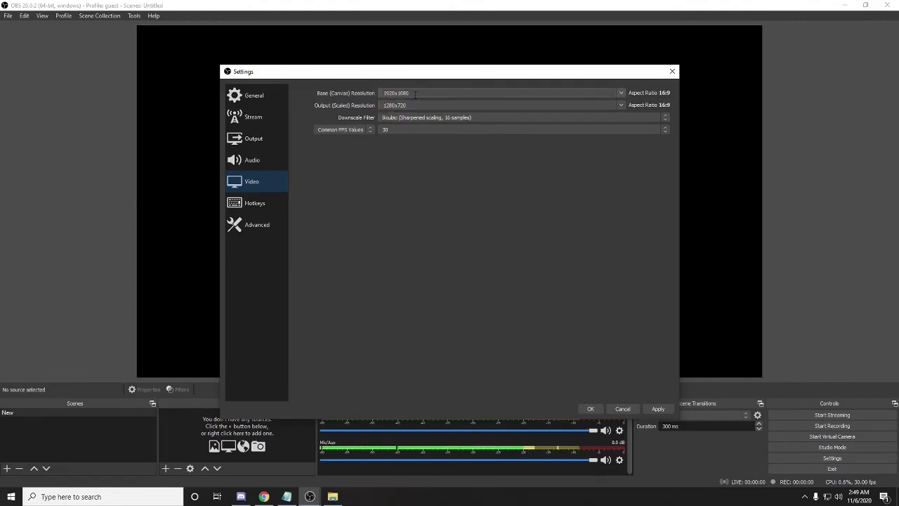
{"action": "left_click", "coordinate": [395, 103]}
{"action": "left_click", "coordinate": [414, 102]}
{"action": "left_click_drag", "start_coordinate": [407, 107], "coordinate": [379, 105]}
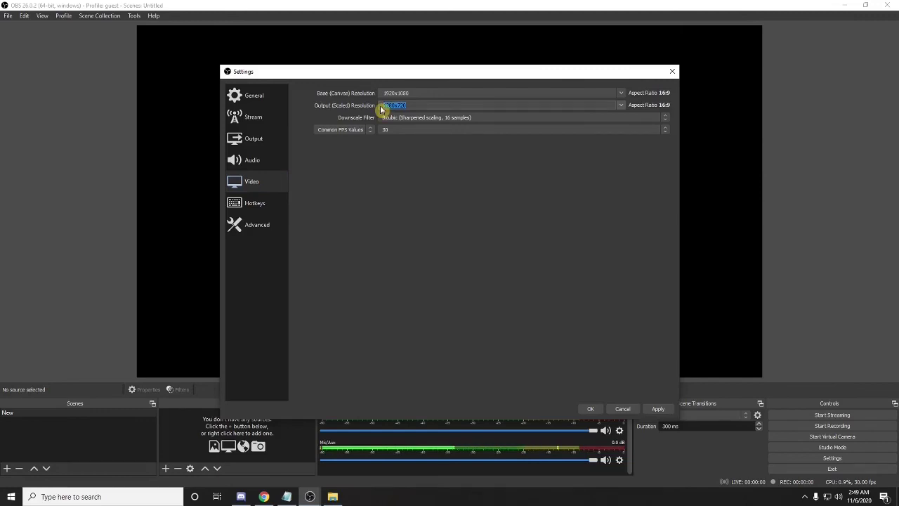
{"action": "type", "text": "1920x10"}
{"action": "key", "text": "End"}
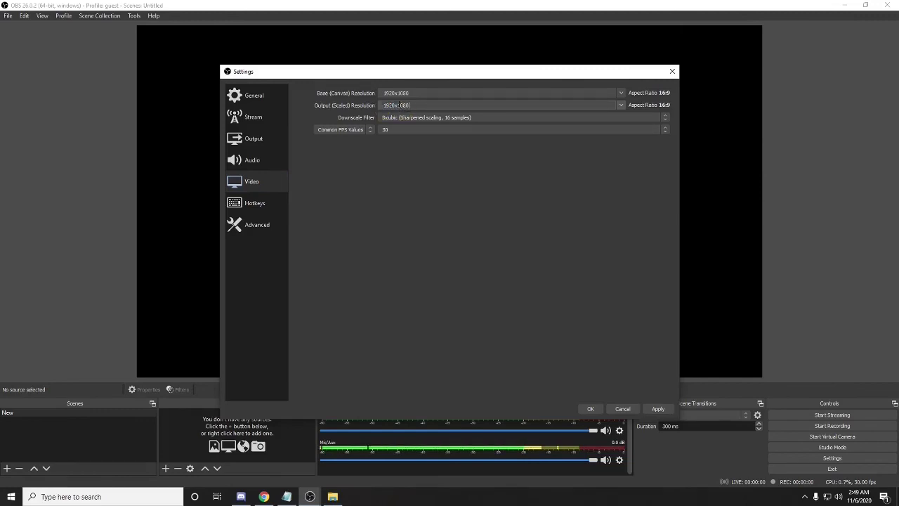
{"action": "left_click", "coordinate": [393, 102]}
Switch the common FPS value to 60 and set it back to 30.
{"action": "left_click", "coordinate": [388, 141]}
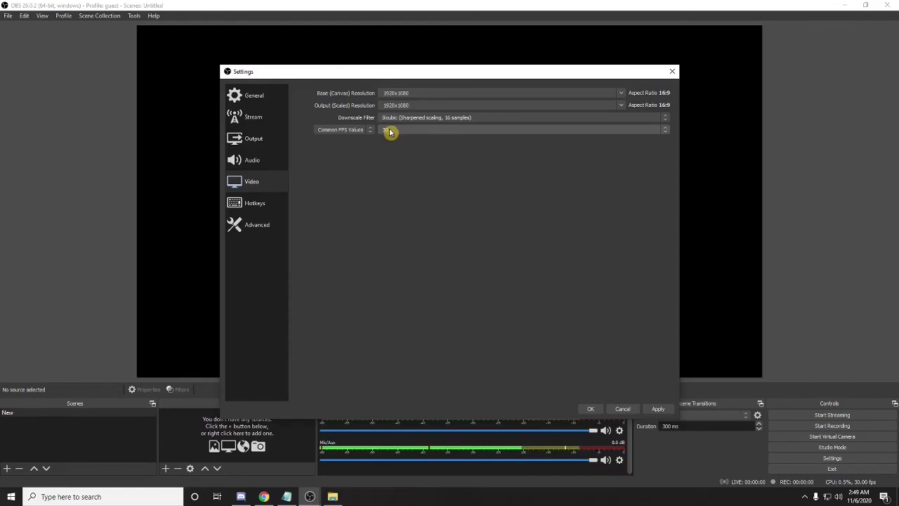
{"action": "left_click", "coordinate": [390, 132]}
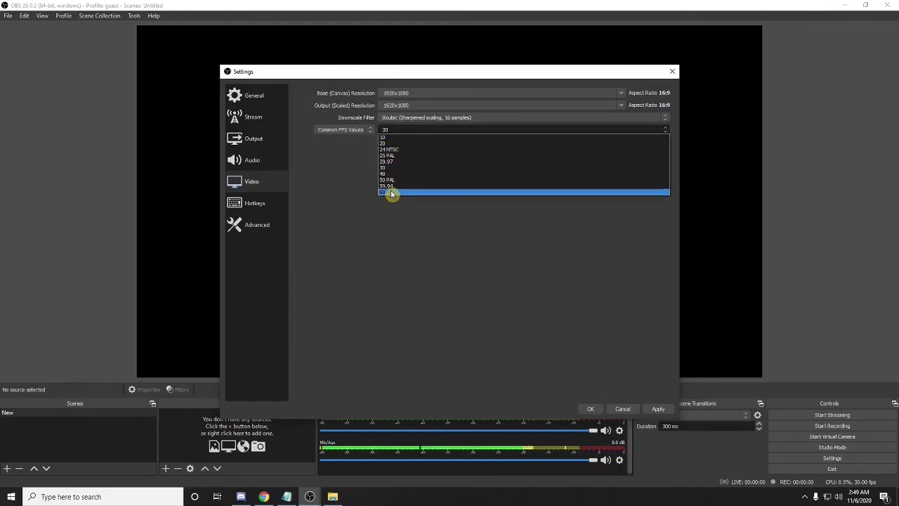
{"action": "left_click", "coordinate": [392, 192]}
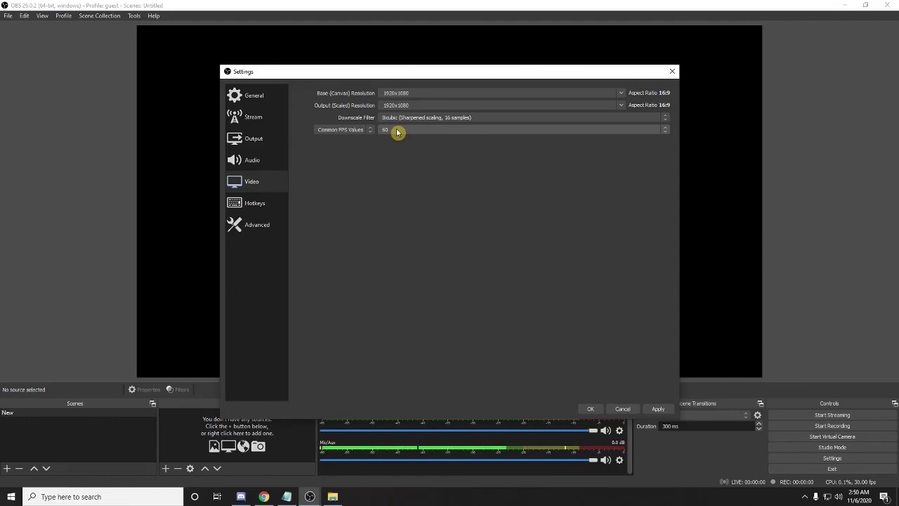
{"action": "left_click", "coordinate": [398, 133]}
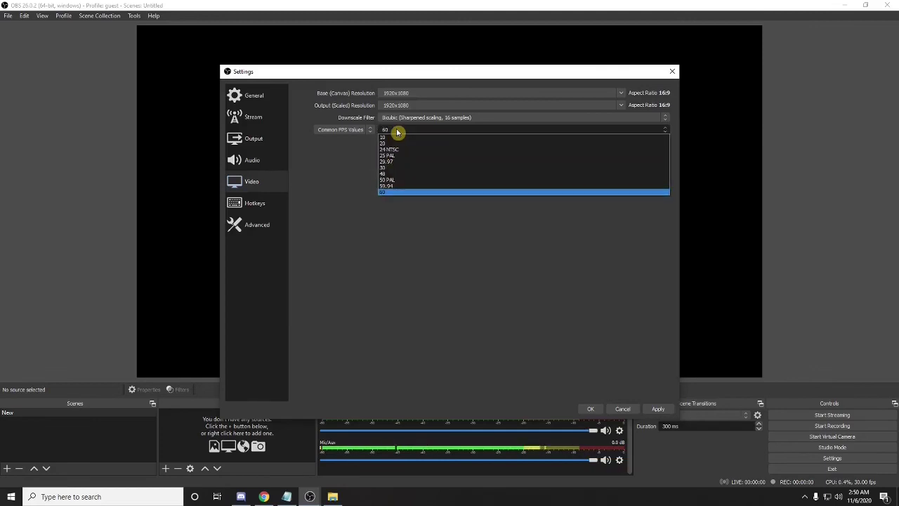
{"action": "left_click", "coordinate": [391, 167]}
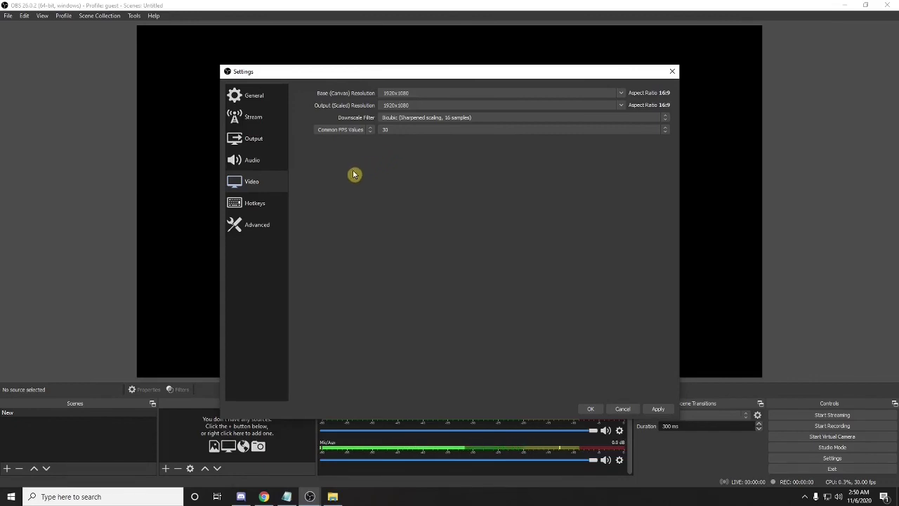
Examine the Hotkeys settings, including the streaming and recording start and stop entries, without assigning any keys.
{"action": "left_click", "coordinate": [258, 204]}
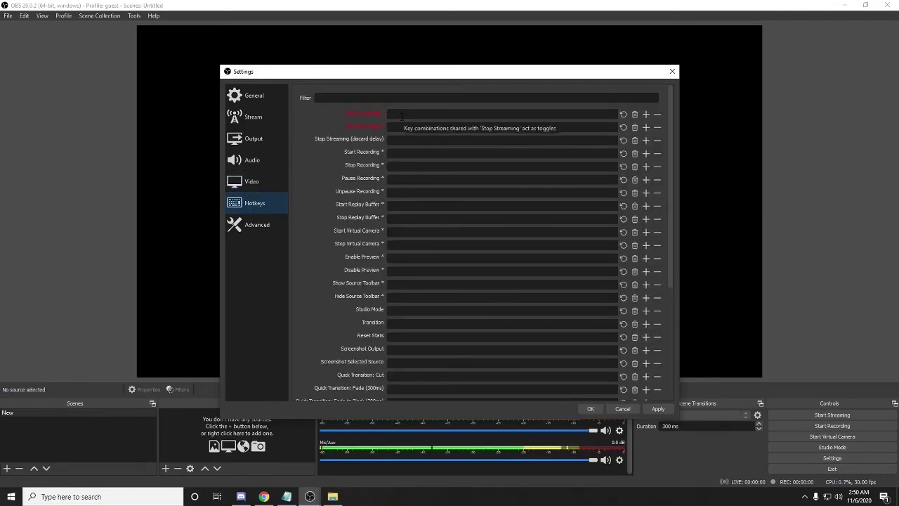
{"action": "left_click", "coordinate": [401, 149]}
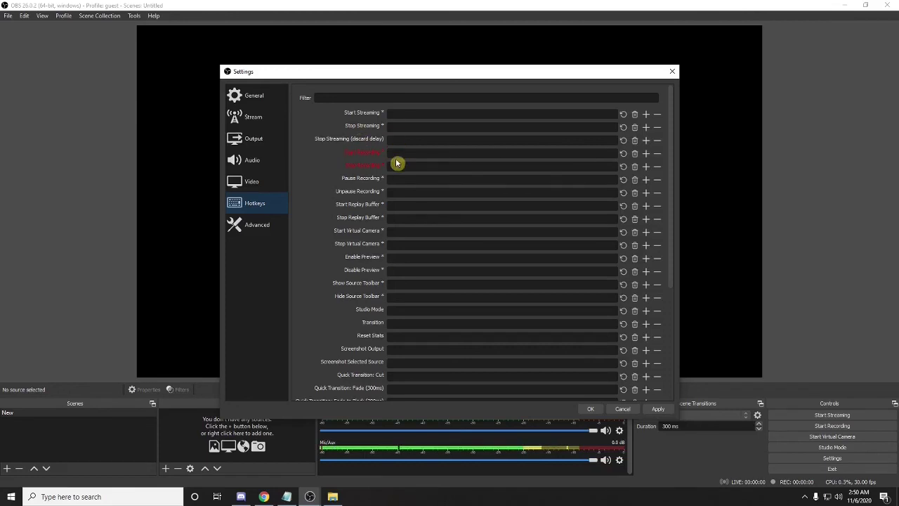
{"action": "left_click", "coordinate": [396, 115]}
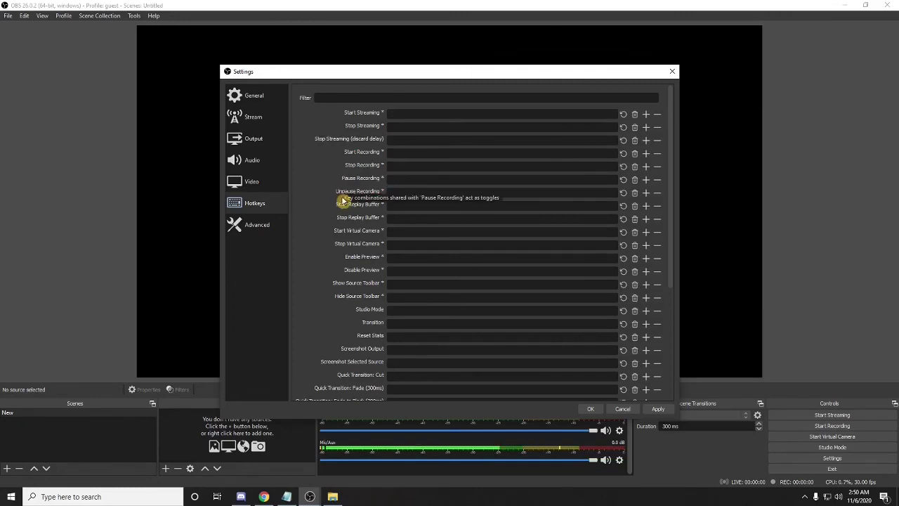
{"action": "scroll", "coordinate": [355, 230], "scroll_direction": "down", "scroll_amount": 5}
{"action": "scroll", "coordinate": [347, 268], "scroll_direction": "up", "scroll_amount": 5}
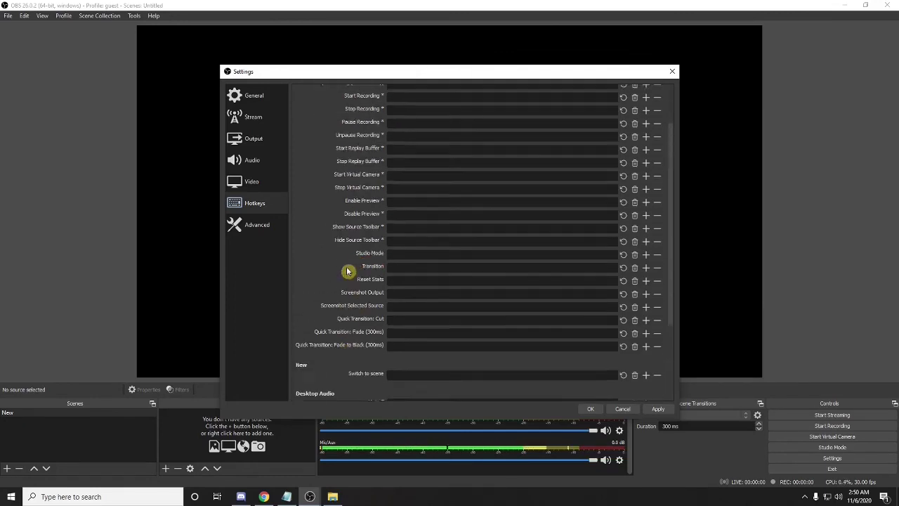
Examine the Advanced settings, including the recording filename formatting codes, and close the settings without saving the changes.
{"action": "left_click", "coordinate": [257, 224]}
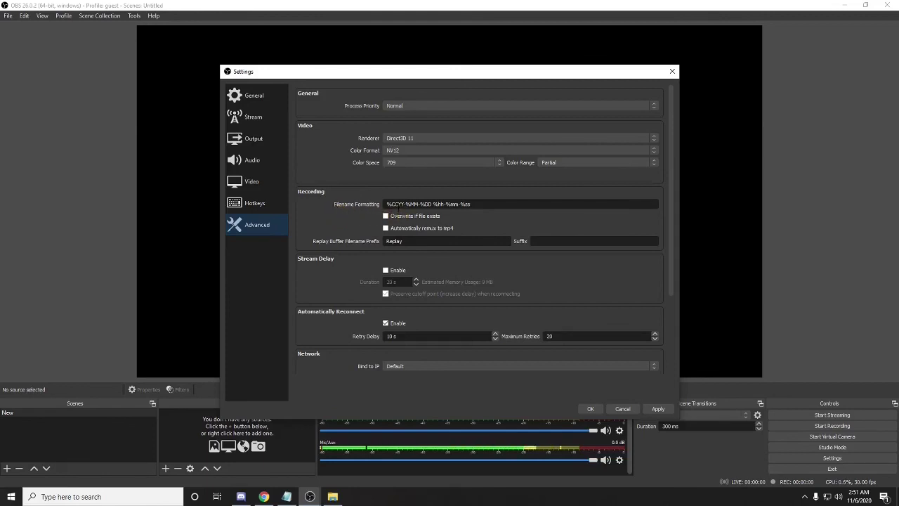
{"action": "mouse_move", "coordinate": [398, 208]}
{"action": "mouse_move", "coordinate": [474, 204]}
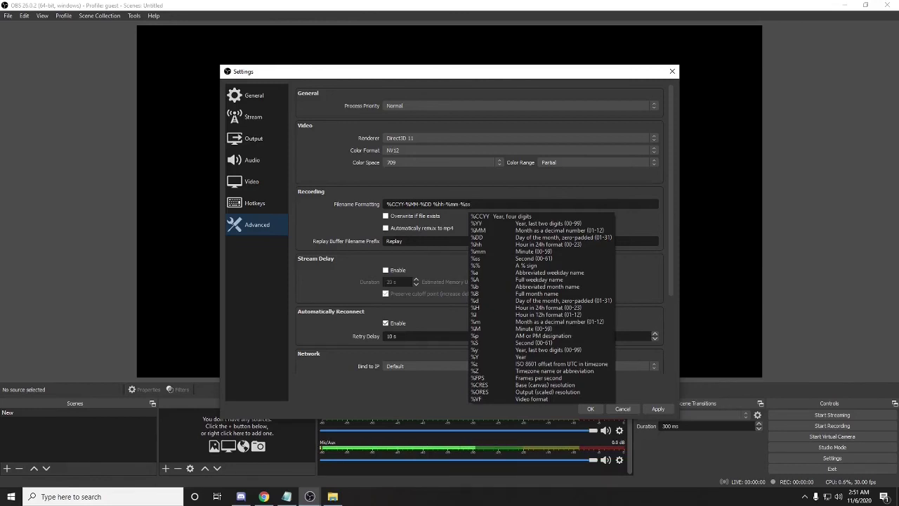
{"action": "scroll", "coordinate": [317, 231], "scroll_direction": "down", "scroll_amount": 2}
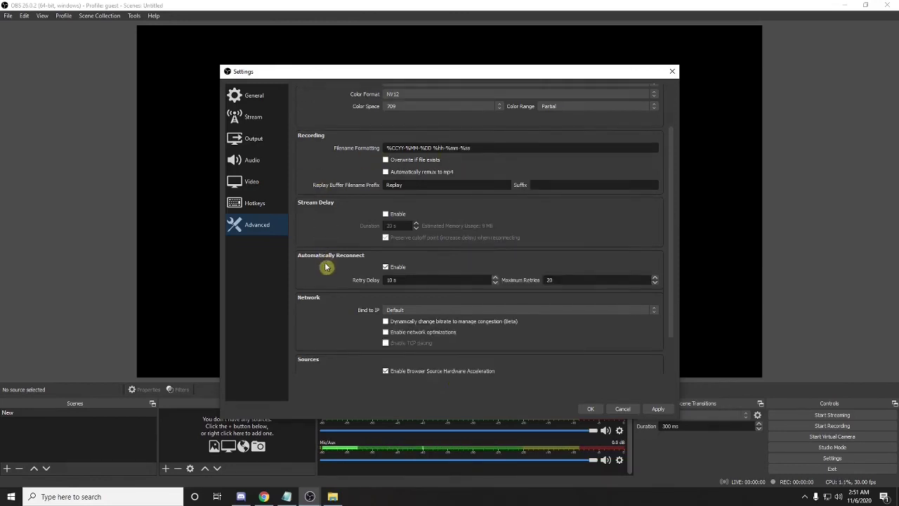
{"action": "left_click", "coordinate": [624, 410]}
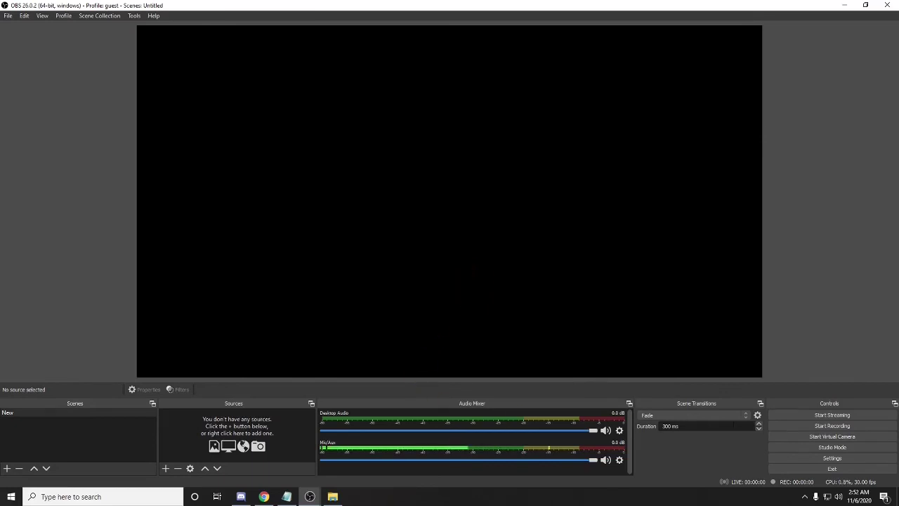